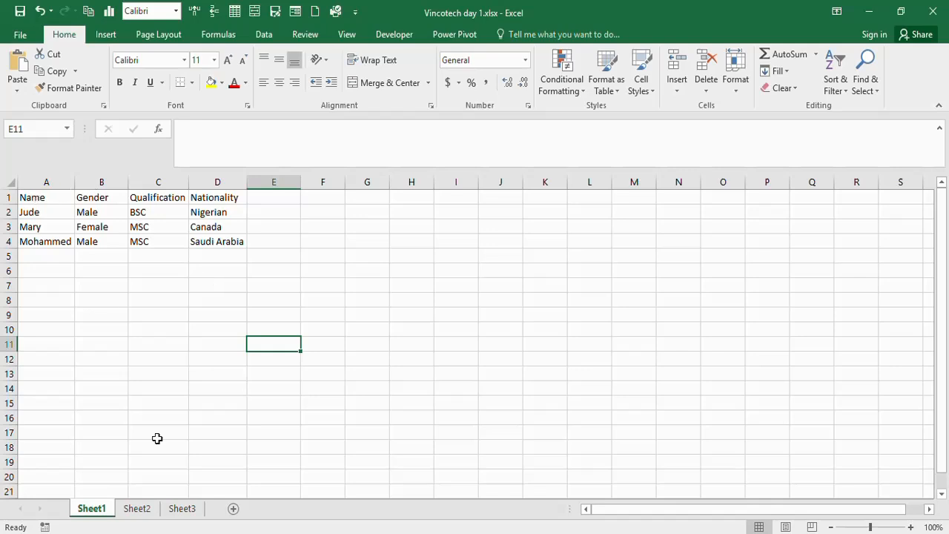
pyautogui.click(183, 510)
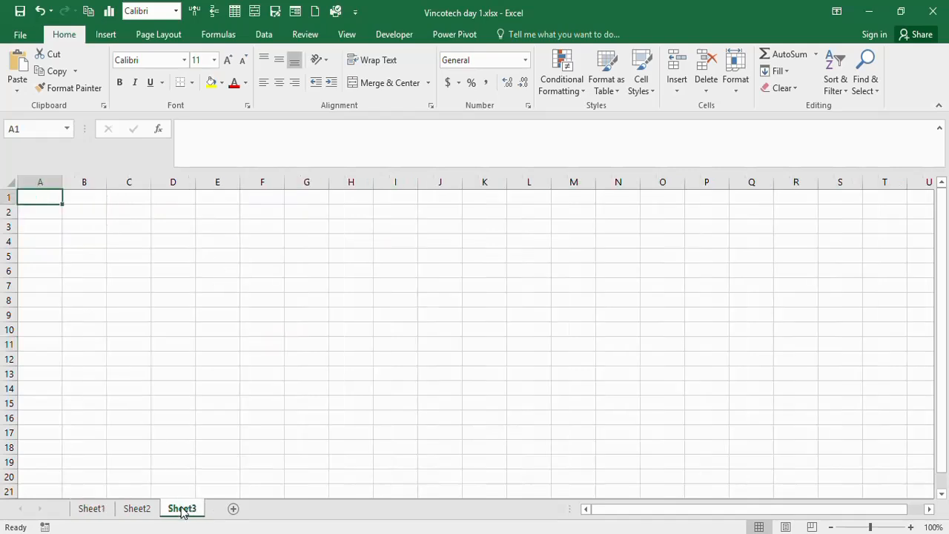
pyautogui.click(94, 509)
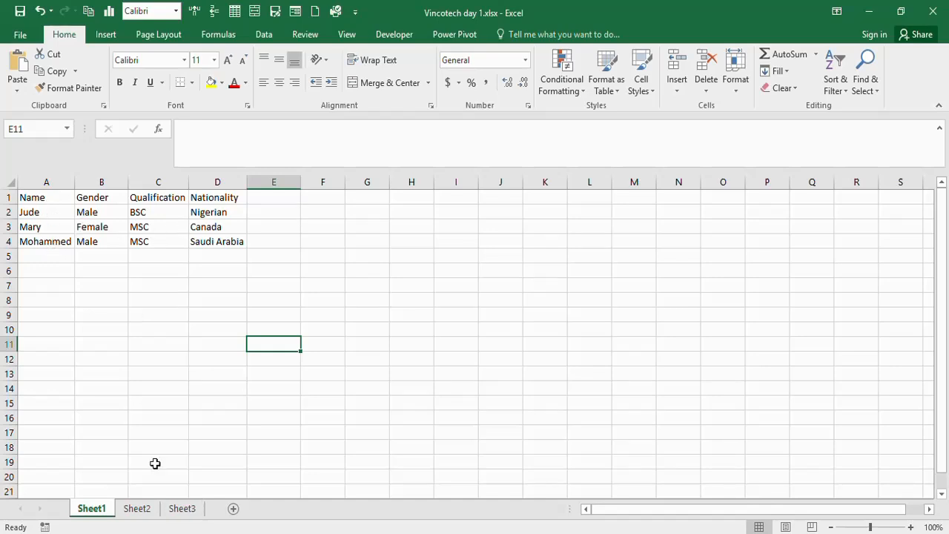
pyautogui.click(181, 511)
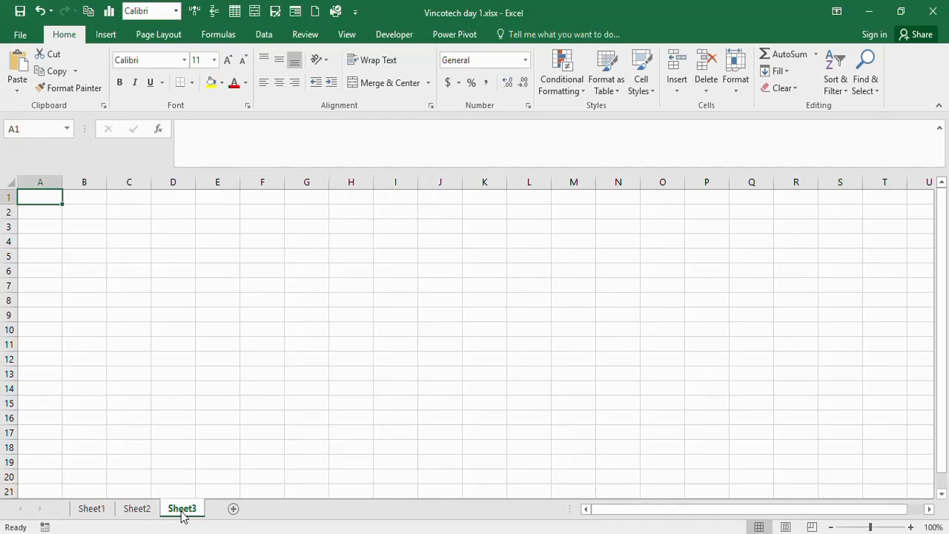
pyautogui.click(87, 512)
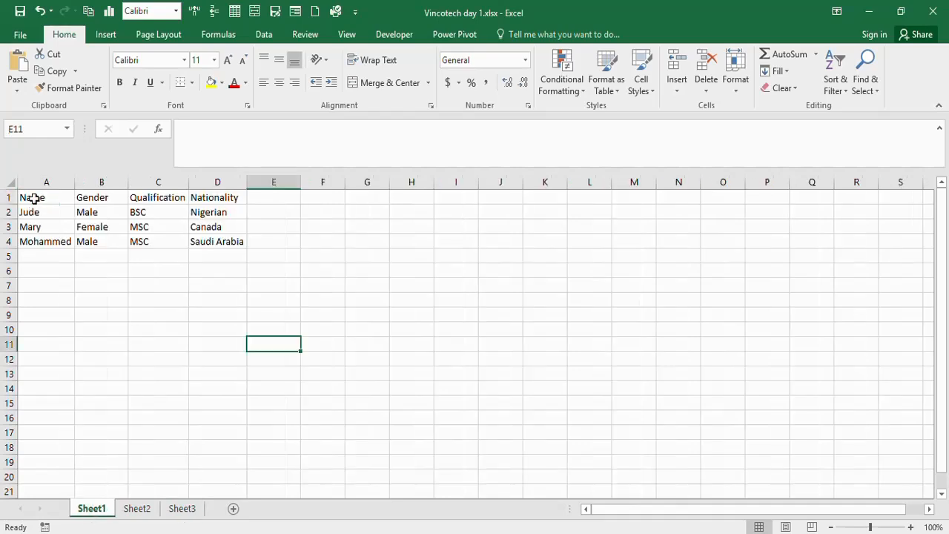
pyautogui.click(182, 511)
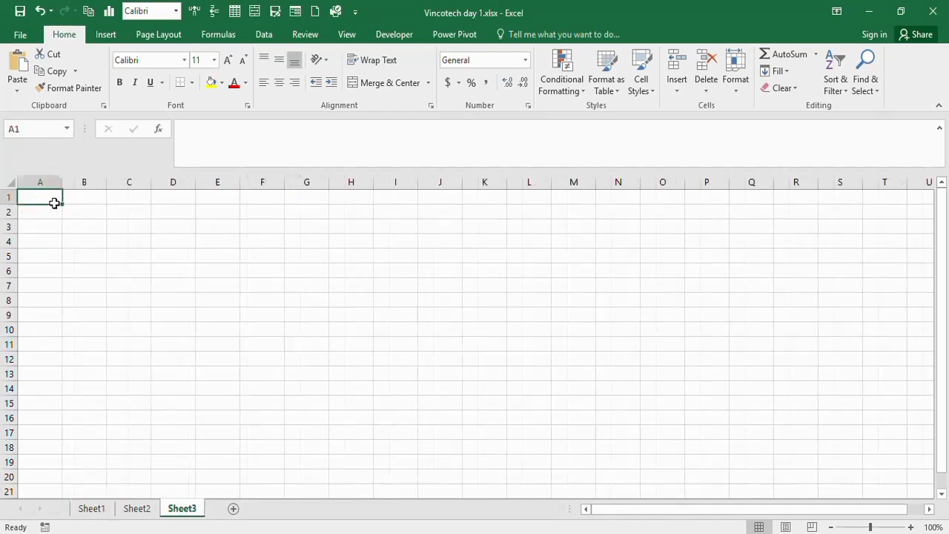
pyautogui.click(102, 510)
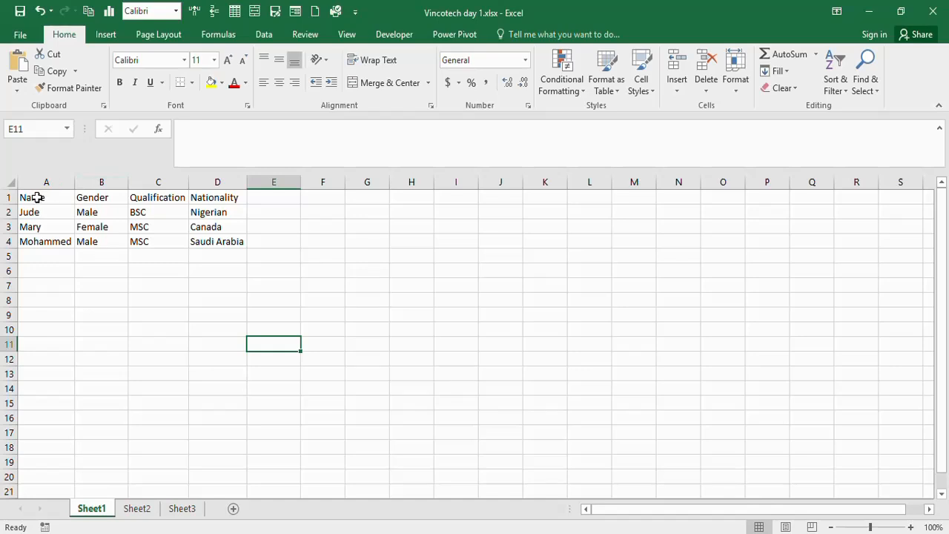
pyautogui.click(67, 201)
pyautogui.moveTo(67, 201); pyautogui.dragTo(199, 242)
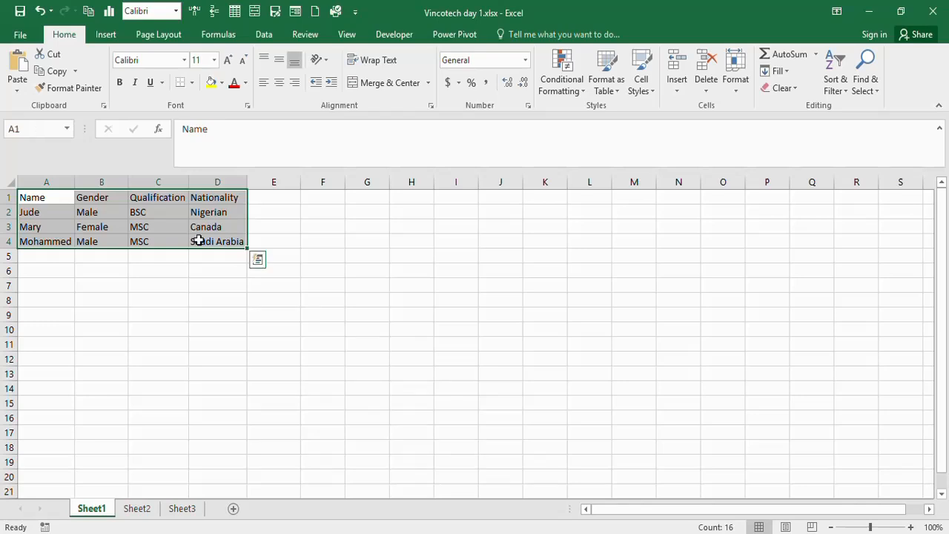
pyautogui.rightClick(199, 240)
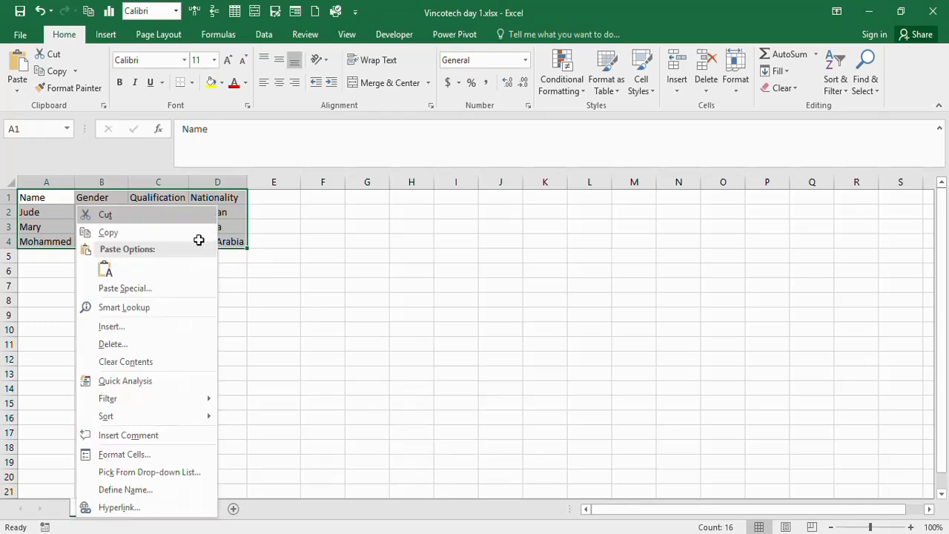
pyautogui.click(131, 235)
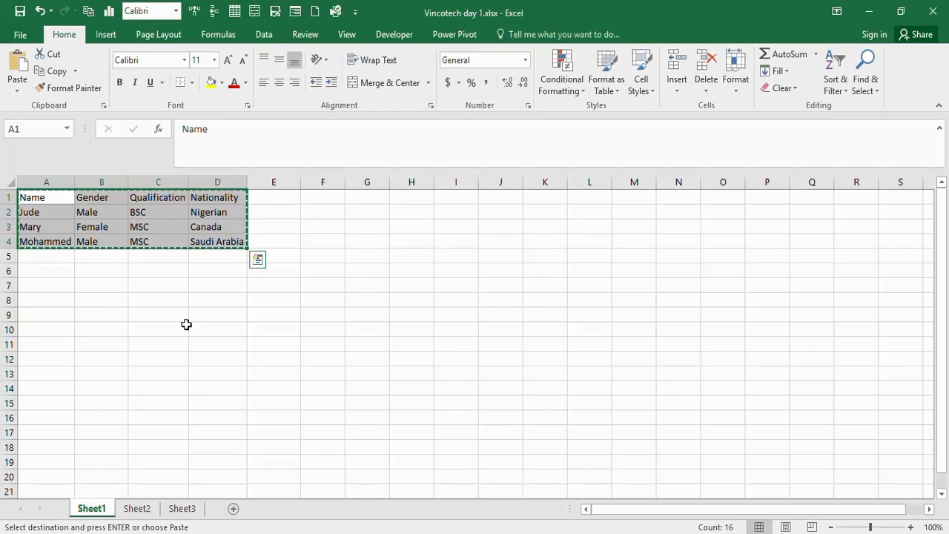
pyautogui.press('Escape')
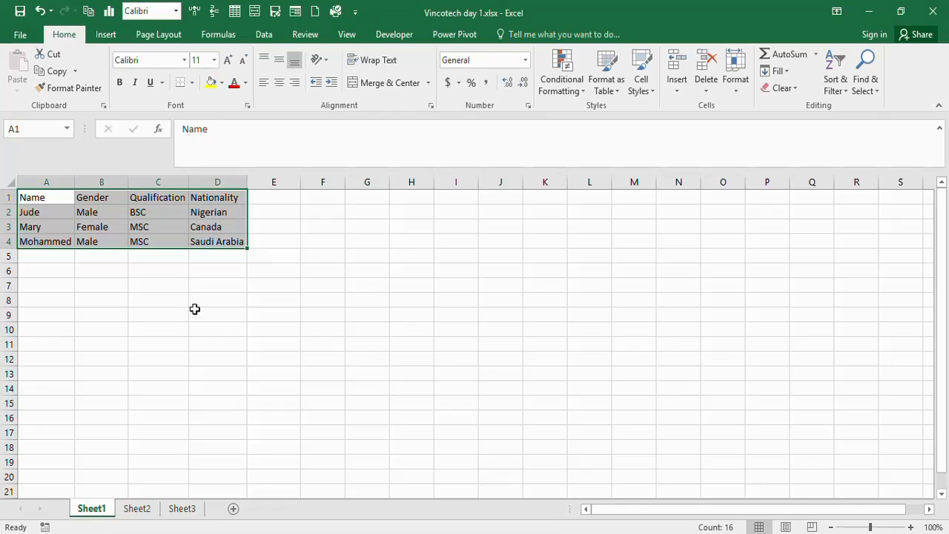
pyautogui.click(194, 308)
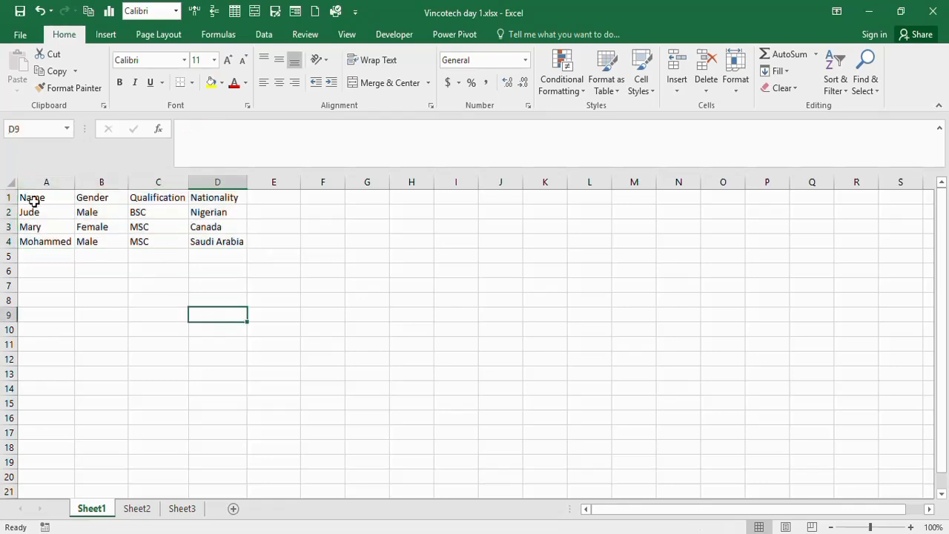
# Step: Copy the table in A1:D4 of Sheet1 and go to the empty Sheet3
pyautogui.moveTo(68, 202); pyautogui.dragTo(201, 236)
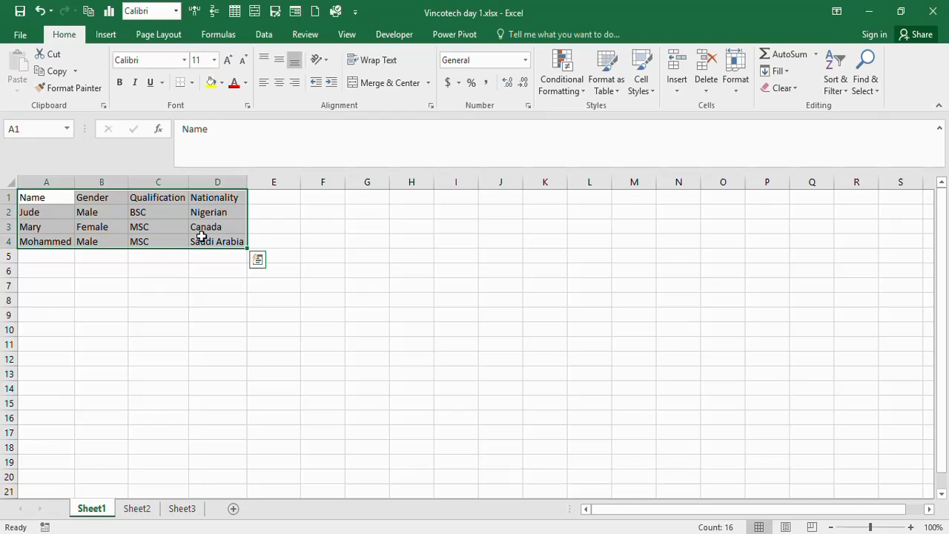
pyautogui.hotkey('ctrl', 'c')
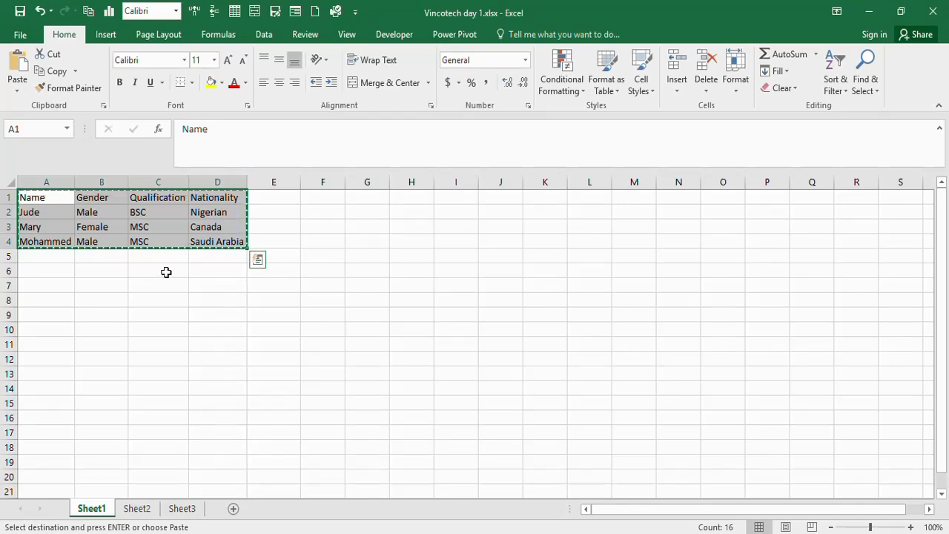
pyautogui.press('Escape')
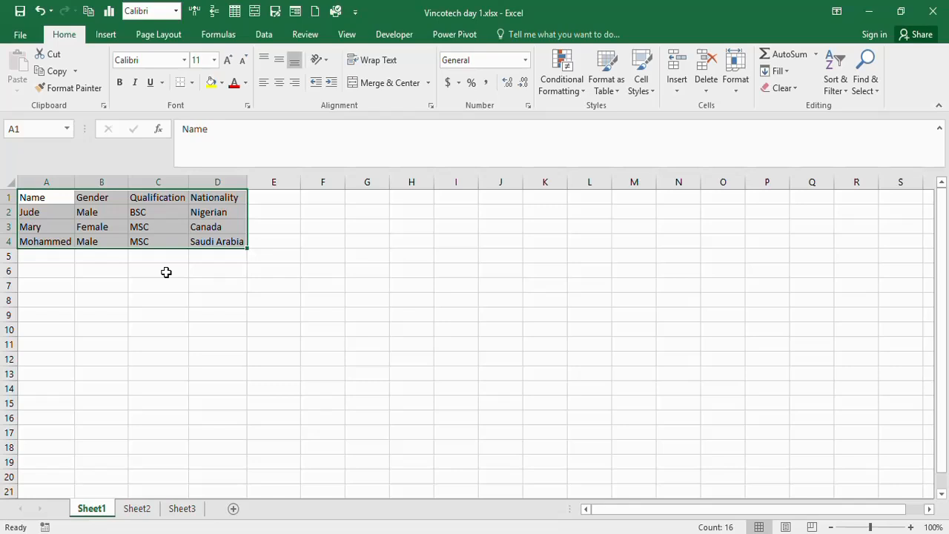
pyautogui.click(75, 70)
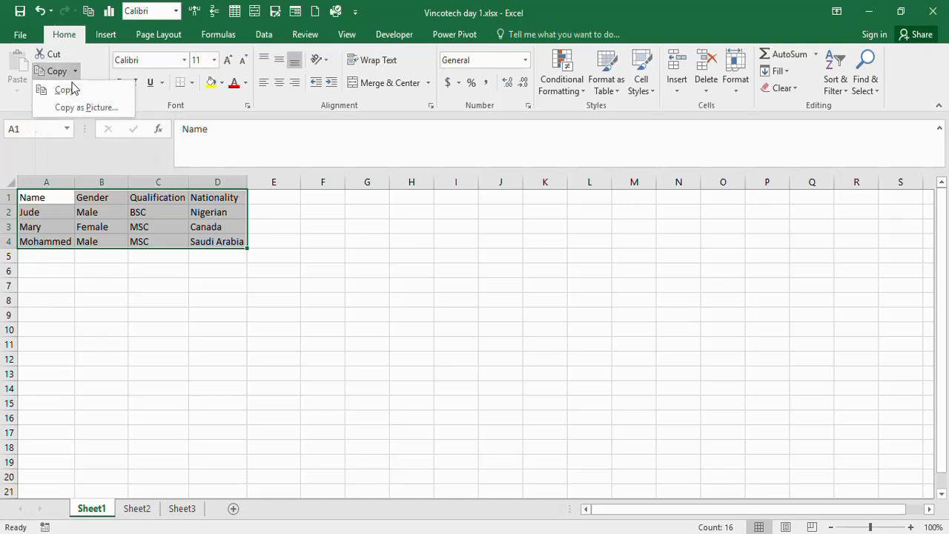
pyautogui.click(66, 90)
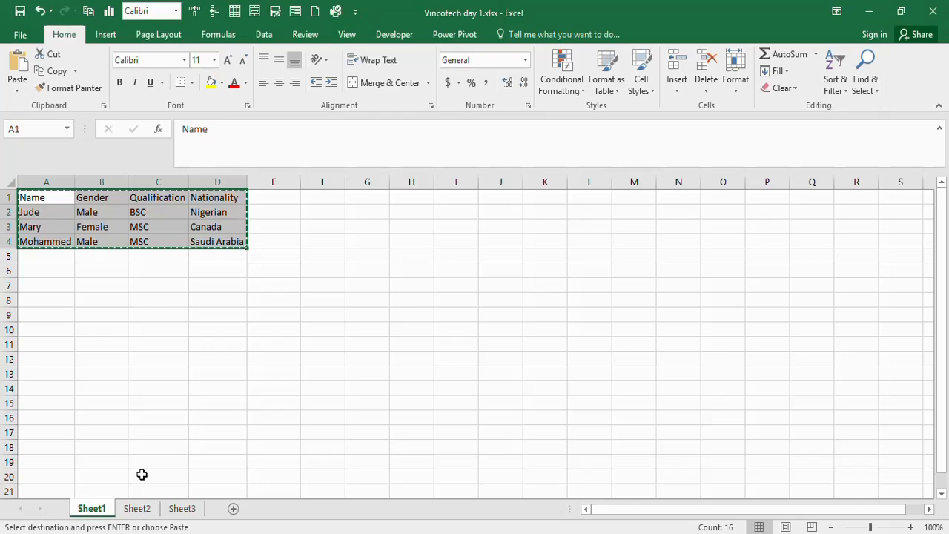
pyautogui.click(182, 510)
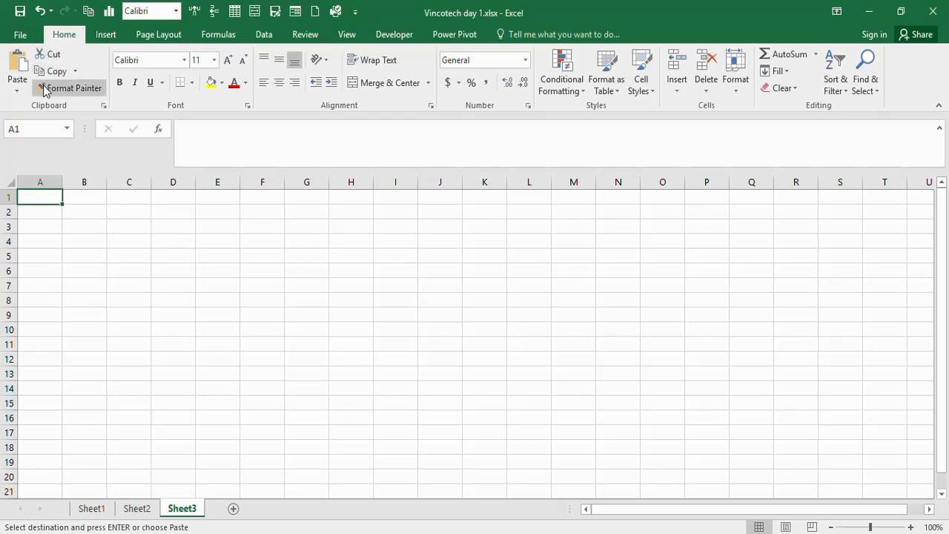
pyautogui.click(16, 89)
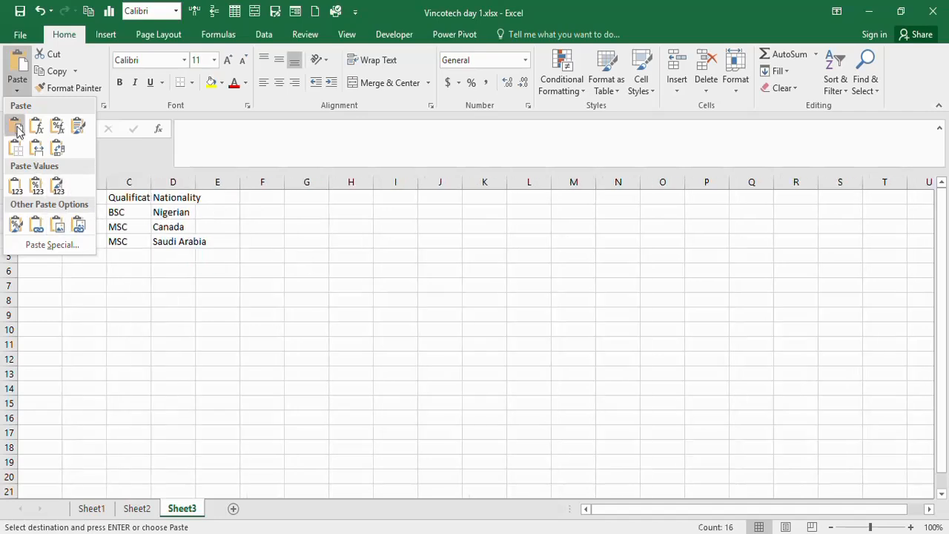
pyautogui.press('Escape')
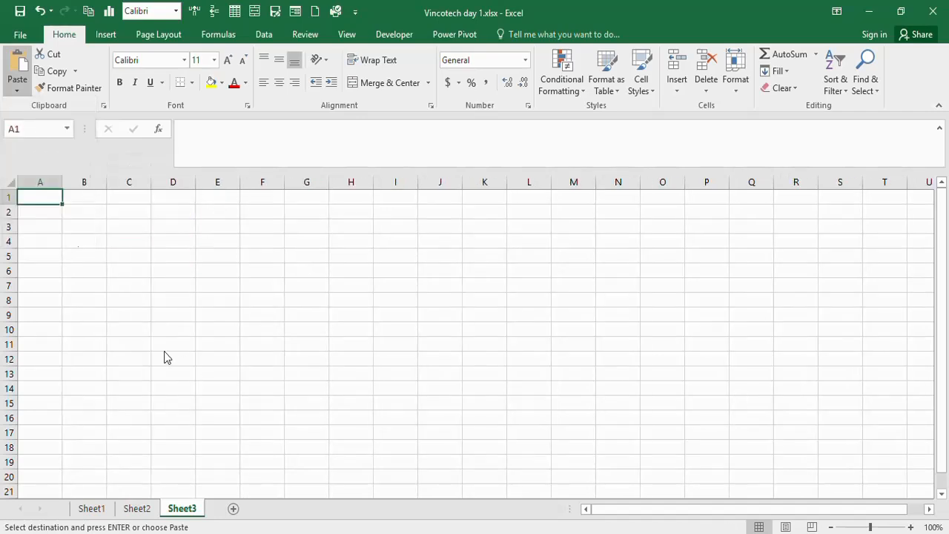
pyautogui.rightClick(50, 197)
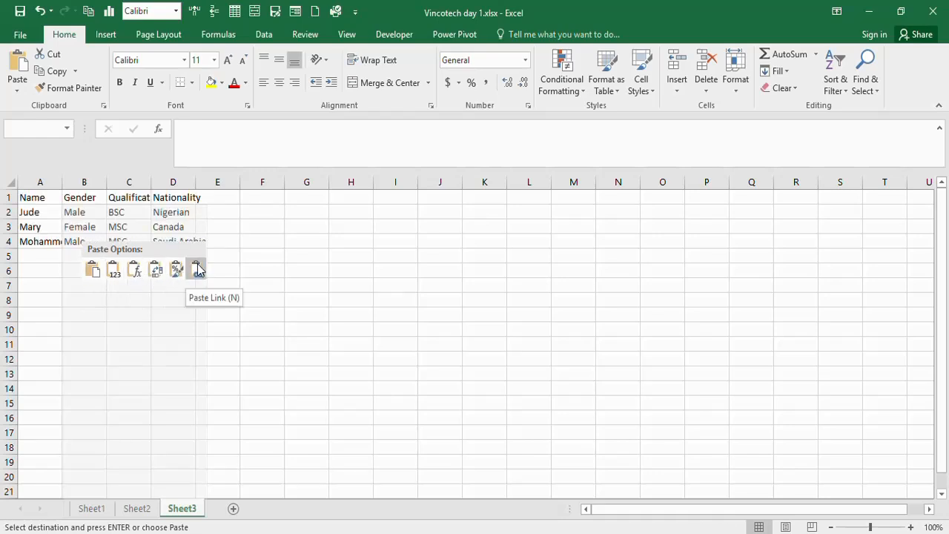
pyautogui.press('Escape')
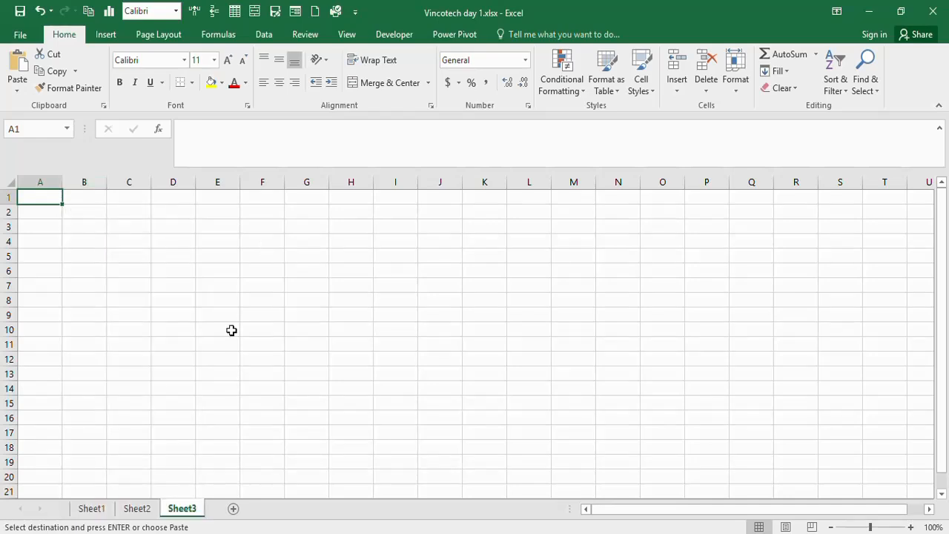
# Step: Paste the copied table at A1 of Sheet3 and autofit columns A, C and D to their contents
pyautogui.hotkey('ctrl', 'v')
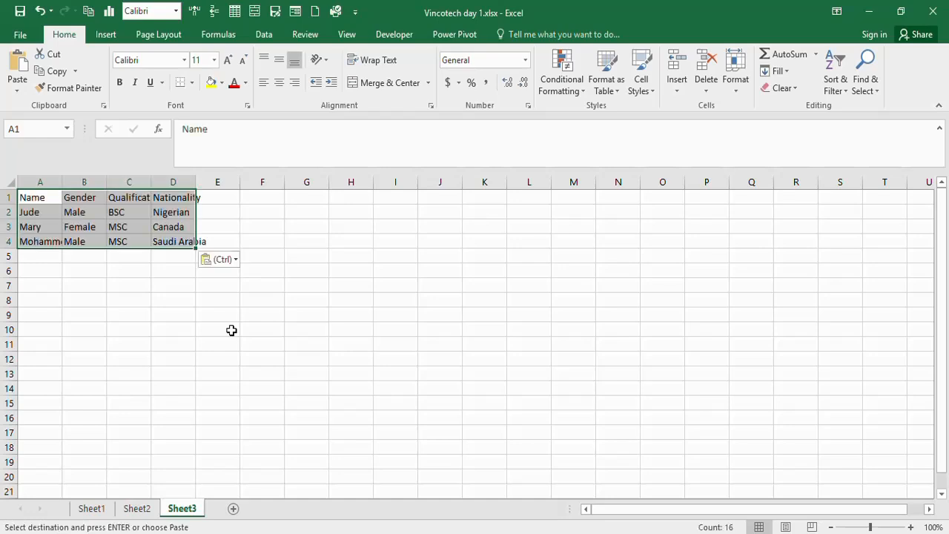
pyautogui.click(315, 368)
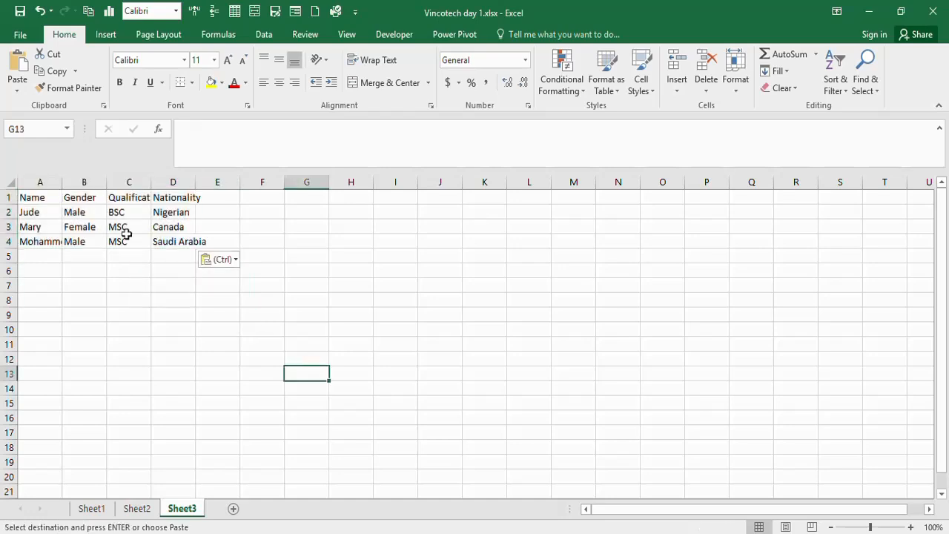
pyautogui.doubleClick(197, 183)
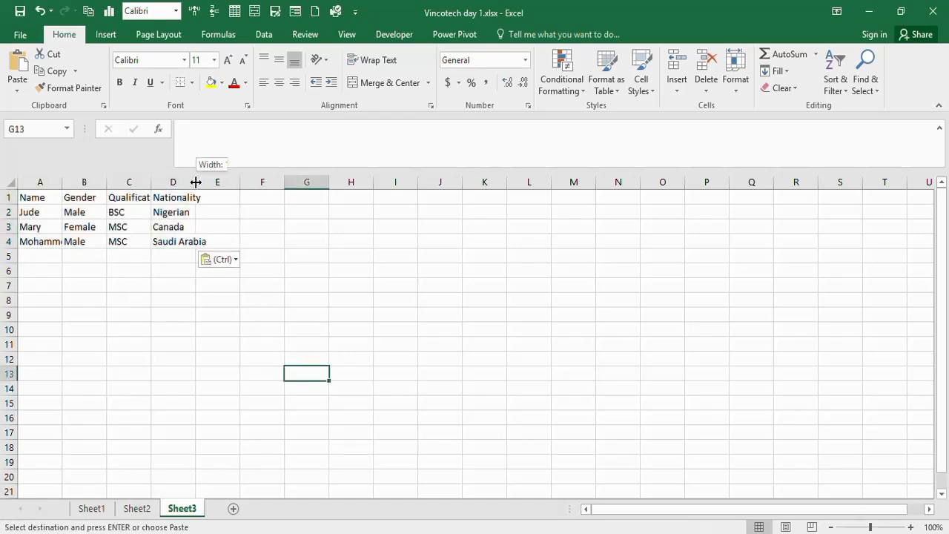
pyautogui.click(150, 184)
pyautogui.doubleClick(151, 184)
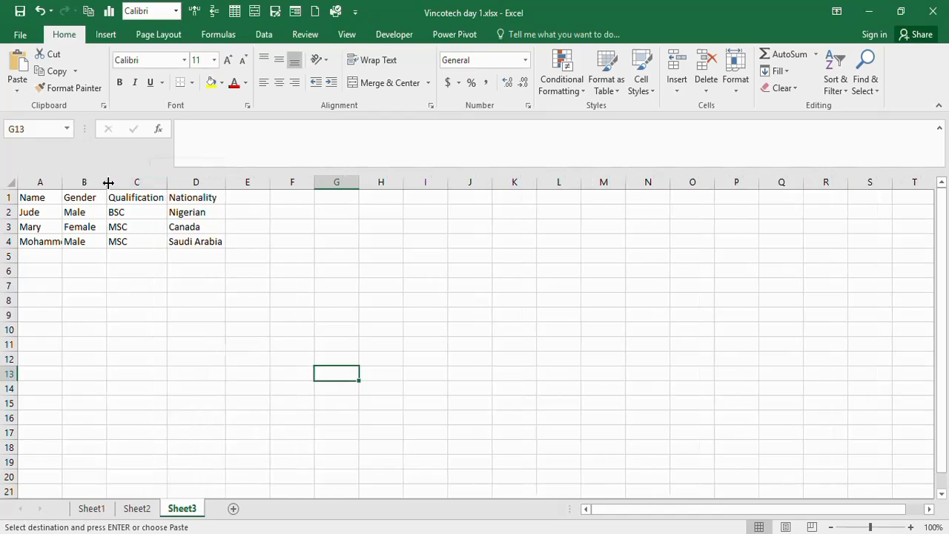
pyautogui.doubleClick(62, 184)
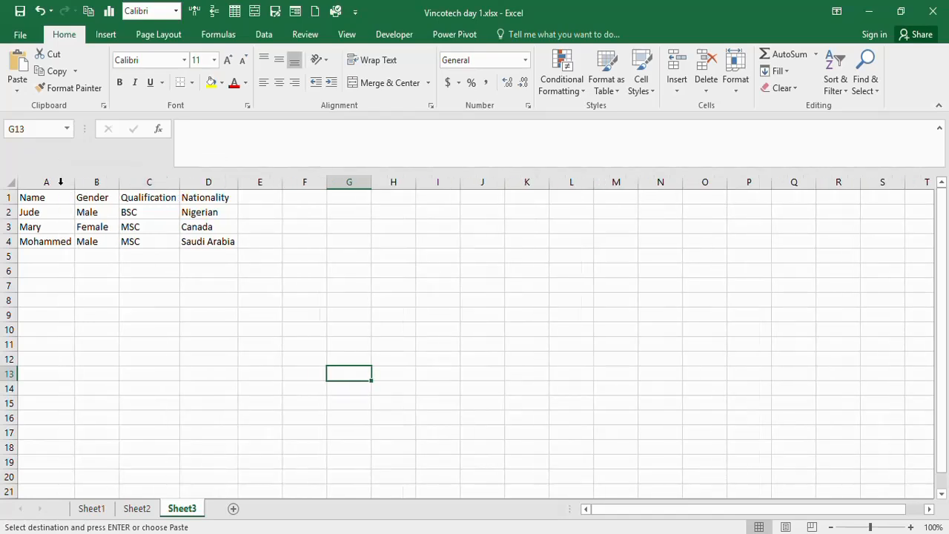
pyautogui.click(182, 359)
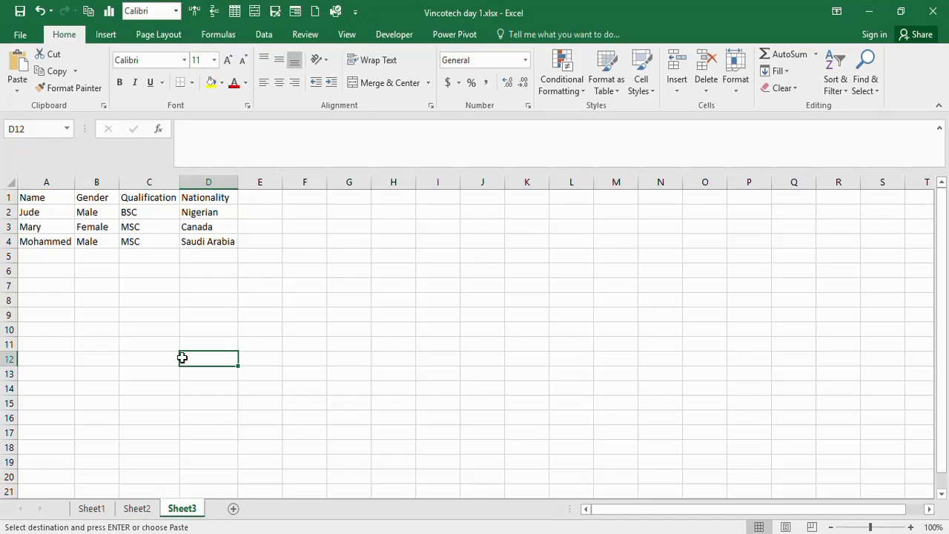
# Step: Return to Sheet1, clear the copy selection and enter the header "age" in E1
pyautogui.click(92, 509)
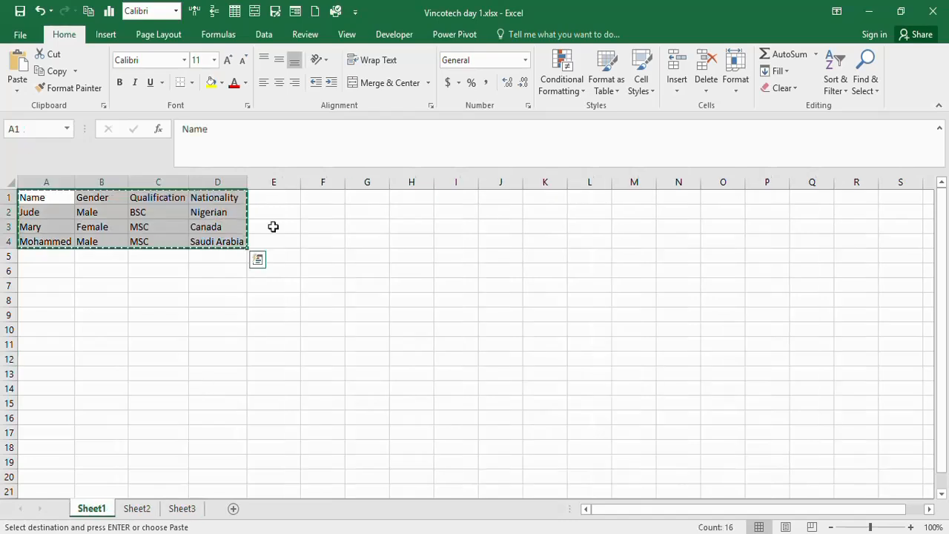
pyautogui.click(271, 199)
pyautogui.press('Escape')
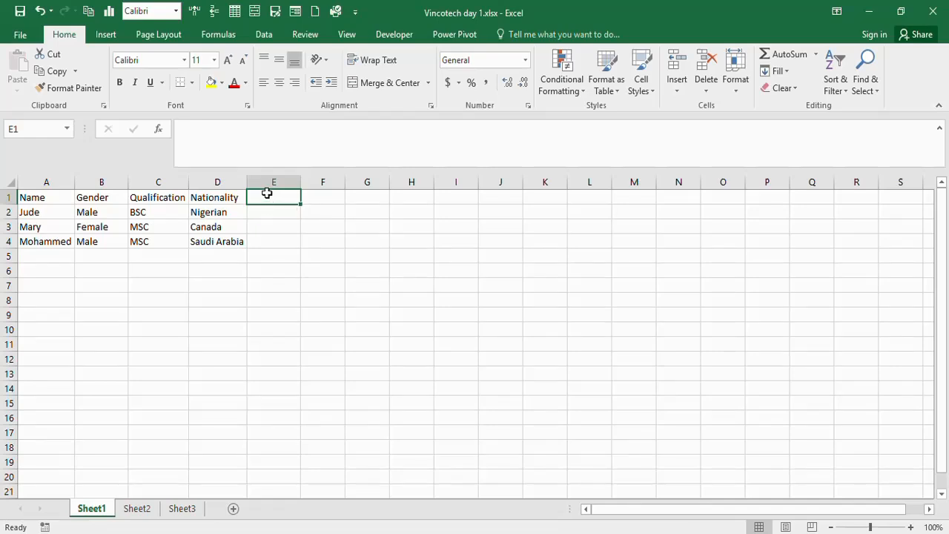
pyautogui.write('age')
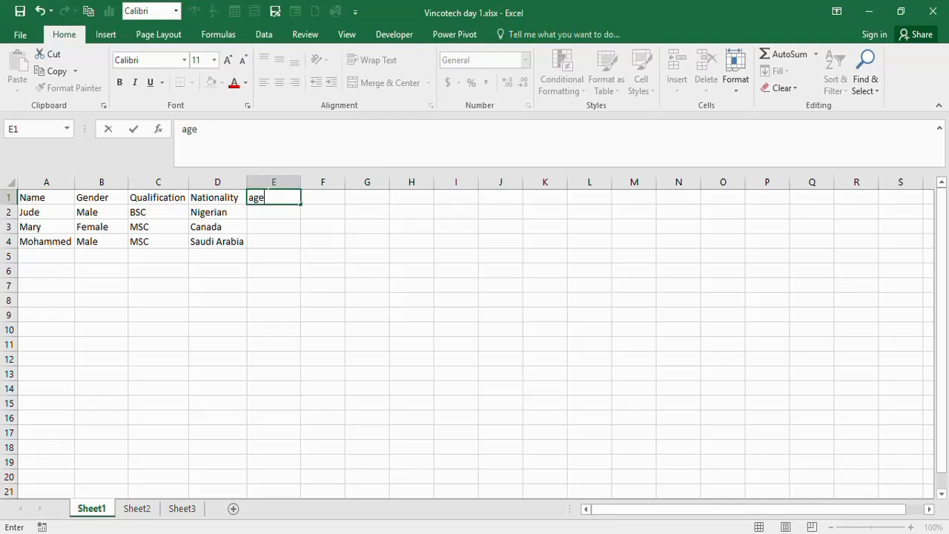
# Step: Fill the age column in E2:E4 with 23, 42 and 19
pyautogui.click(266, 213)
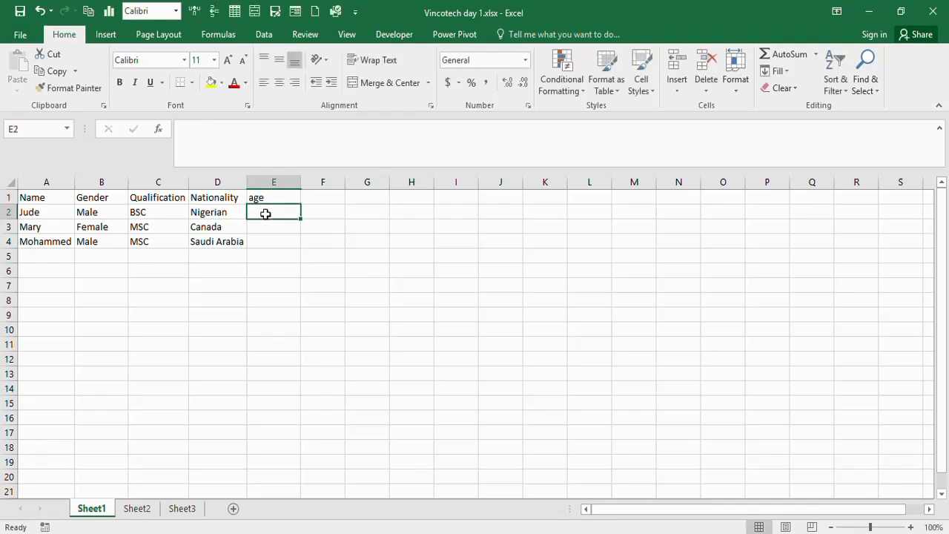
pyautogui.write('23')
pyautogui.press('Return')
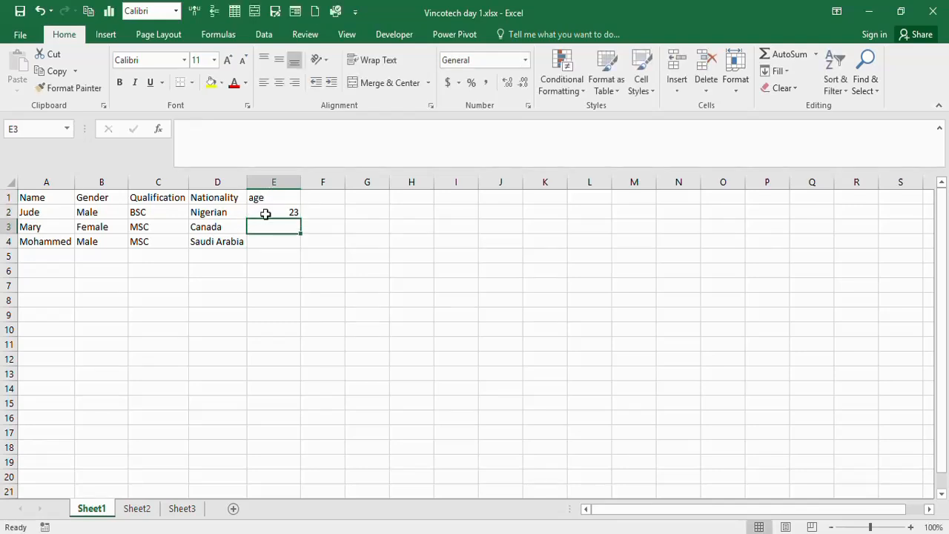
pyautogui.write('42')
pyautogui.press('Return')
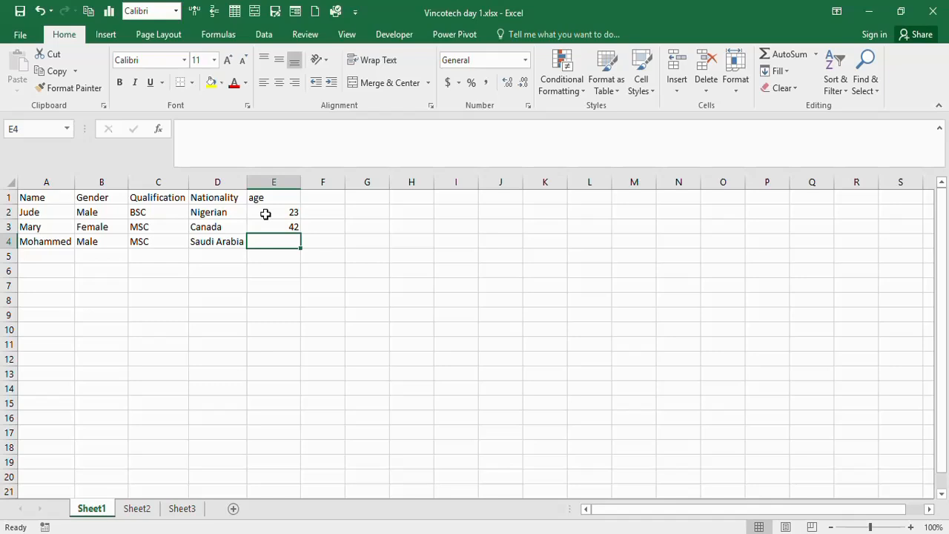
pyautogui.write('19')
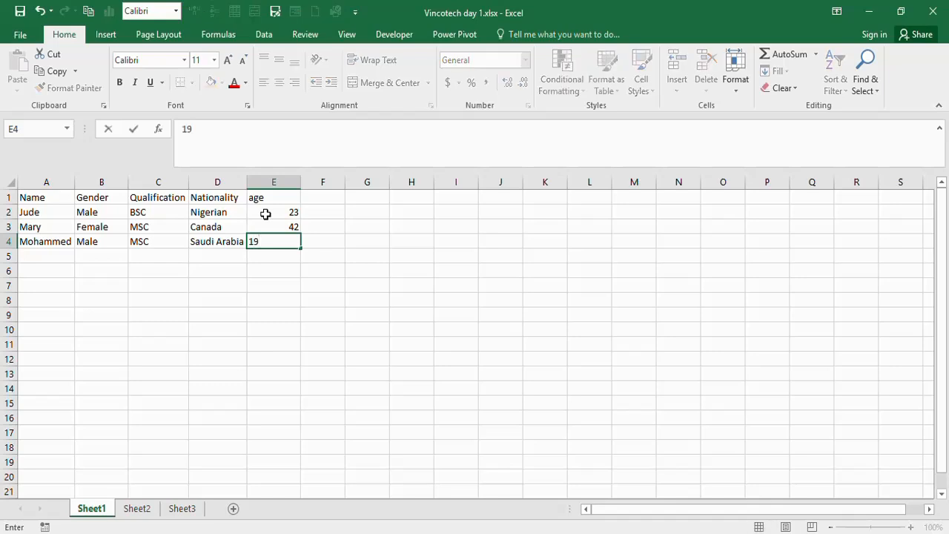
pyautogui.click(321, 212)
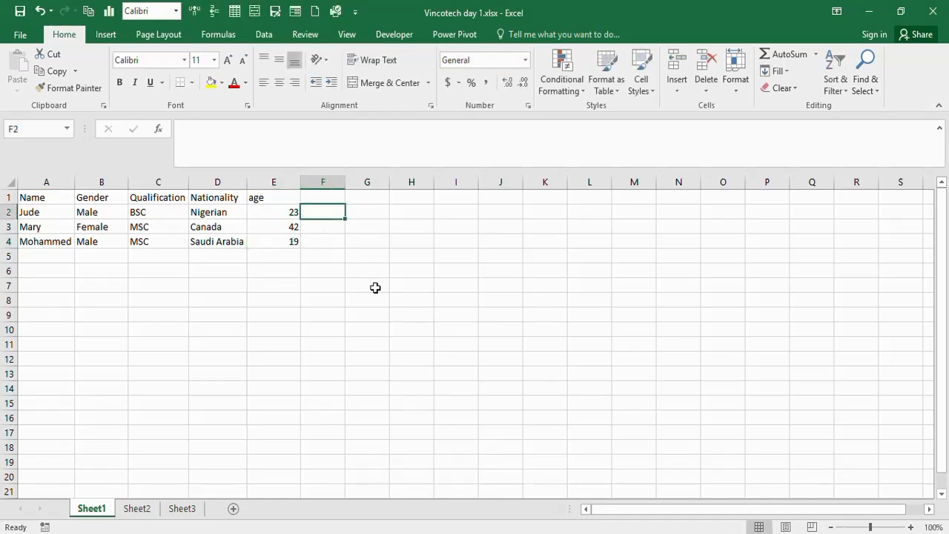
# Step: Change the age in E4 to 41
pyautogui.click(284, 241)
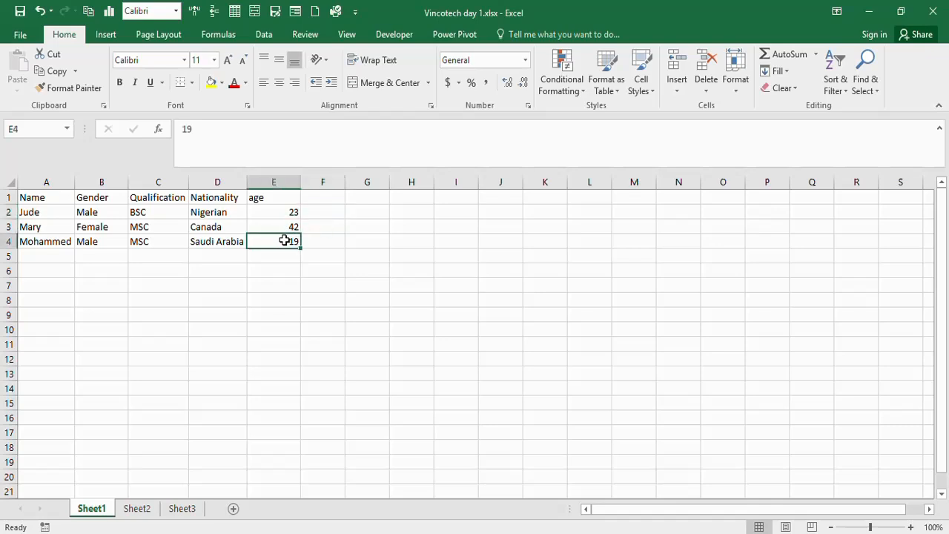
pyautogui.write('4')
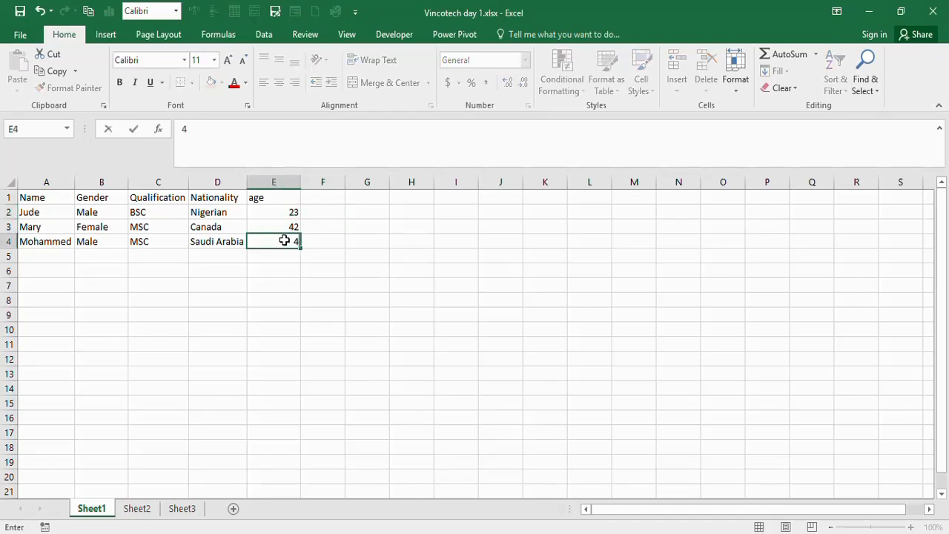
pyautogui.write('1')
pyautogui.click(326, 212)
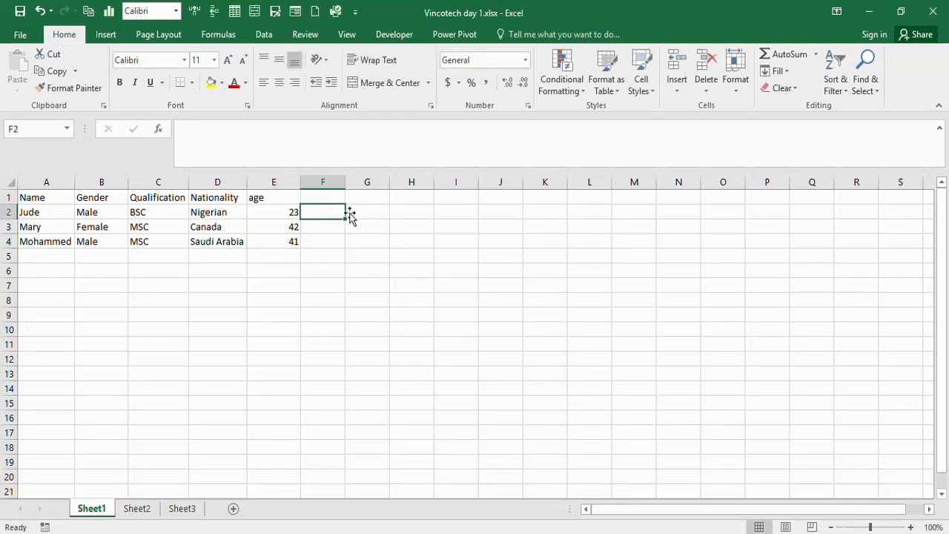
# Step: Enter the header "Amount" in G1, leaving column F blank between it and the age column
pyautogui.click(366, 196)
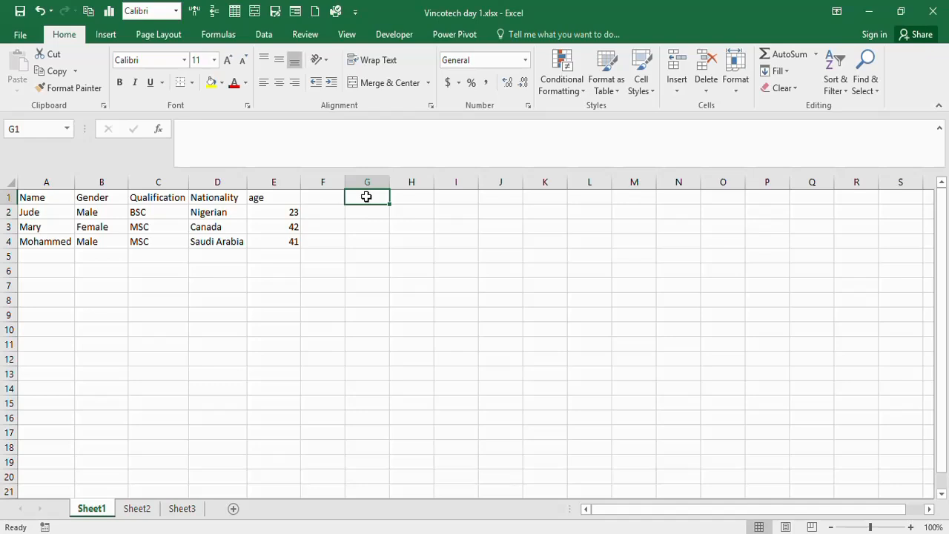
pyautogui.write('Amou')
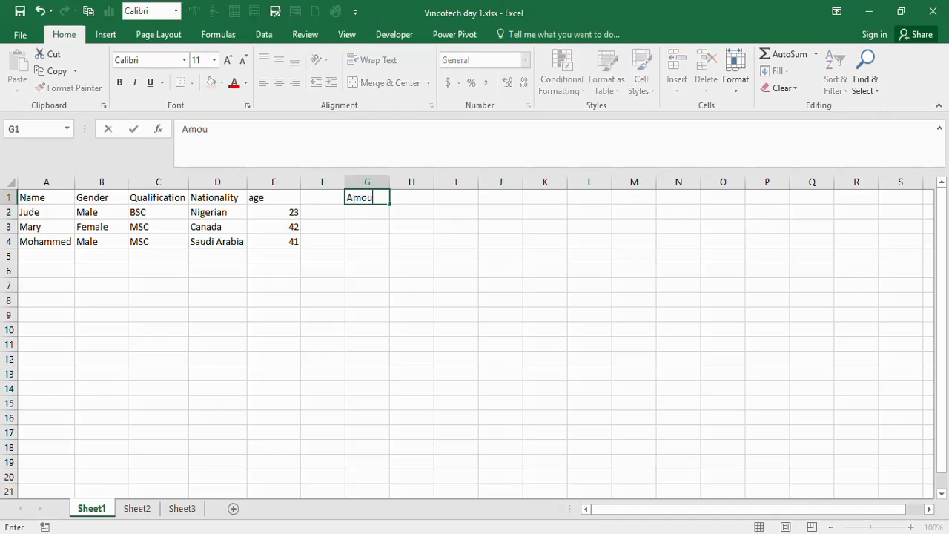
pyautogui.write('nt')
pyautogui.click(319, 199)
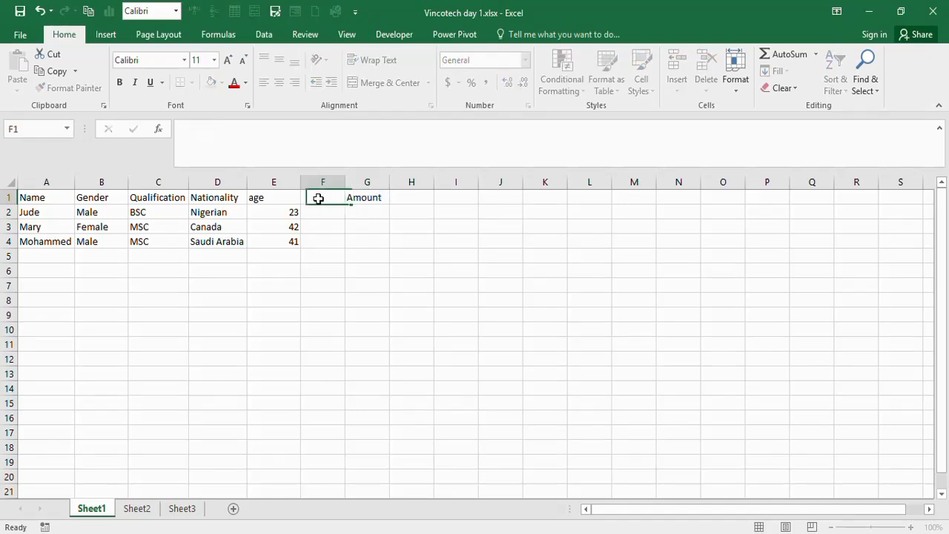
pyautogui.click(321, 212)
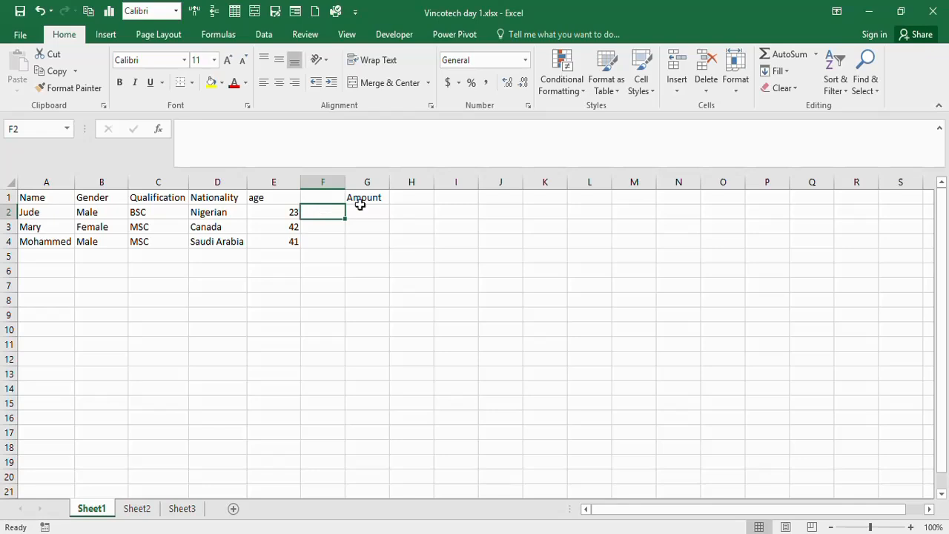
pyautogui.click(360, 211)
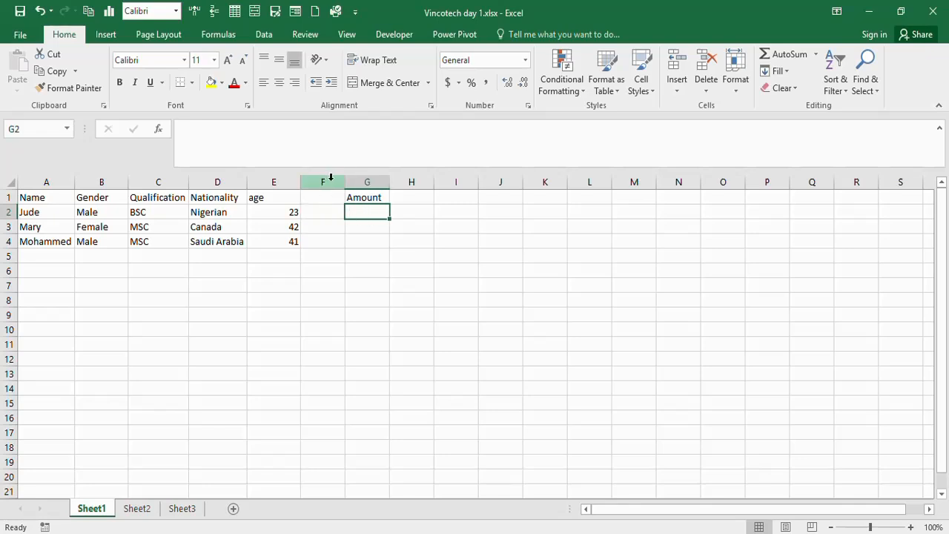
# Step: Fill F2:F4 with the value 3 in each cell
pyautogui.click(317, 212)
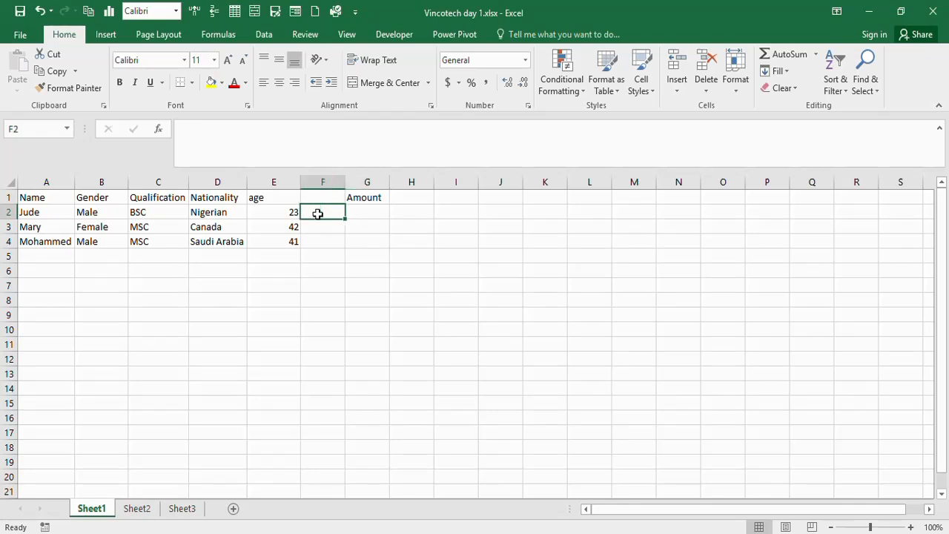
pyautogui.write('3')
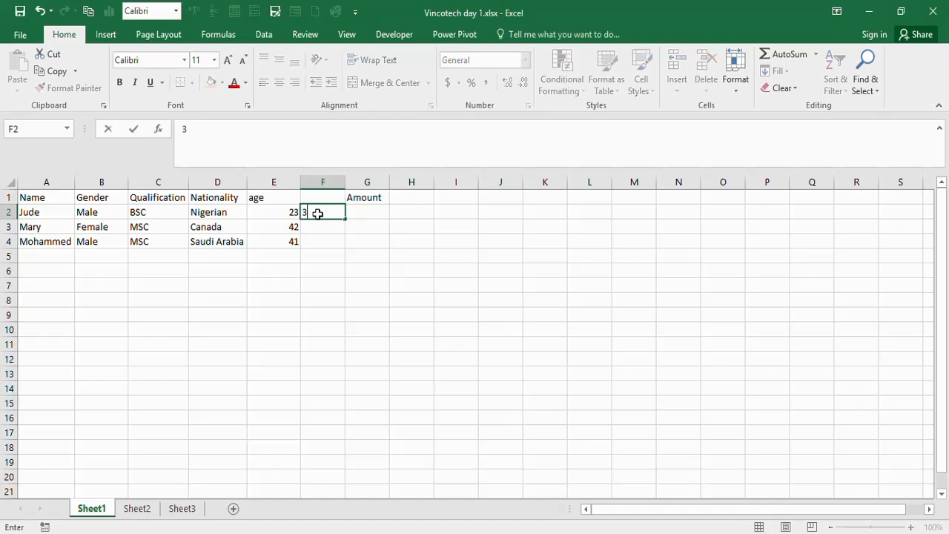
pyautogui.press('Return')
pyautogui.write('3')
pyautogui.press('Return')
pyautogui.write('3')
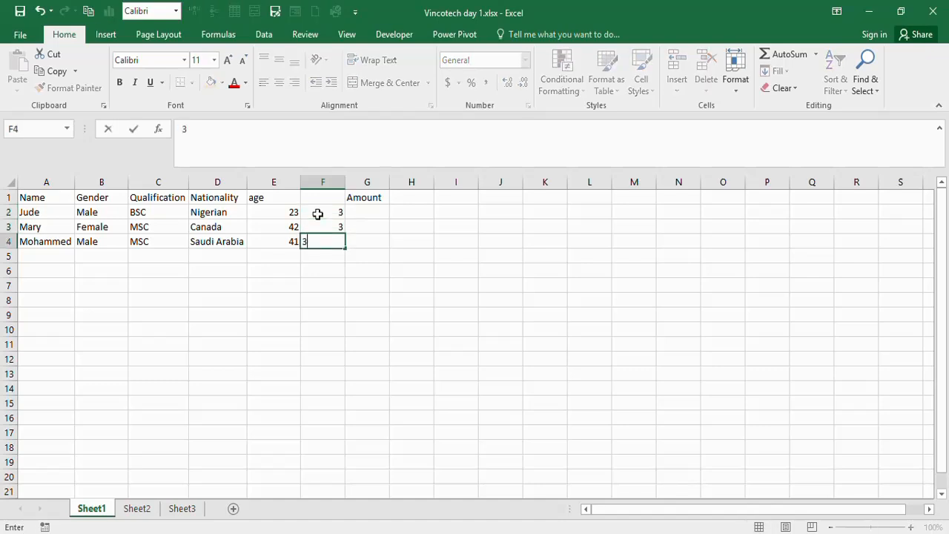
# Step: Enter the formula =E2*F2 in G2 and fill it down to G4
pyautogui.click(361, 212)
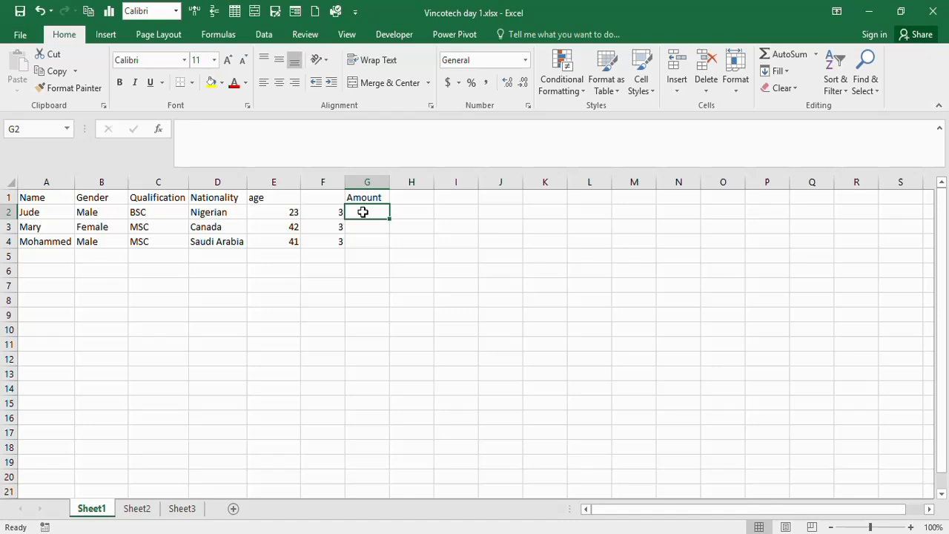
pyautogui.write('=')
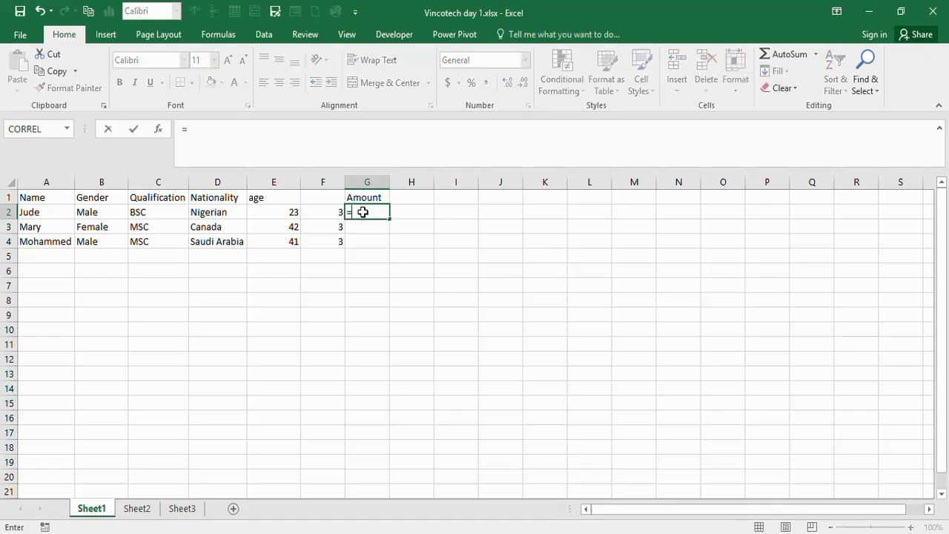
pyautogui.click(294, 214)
pyautogui.write('*')
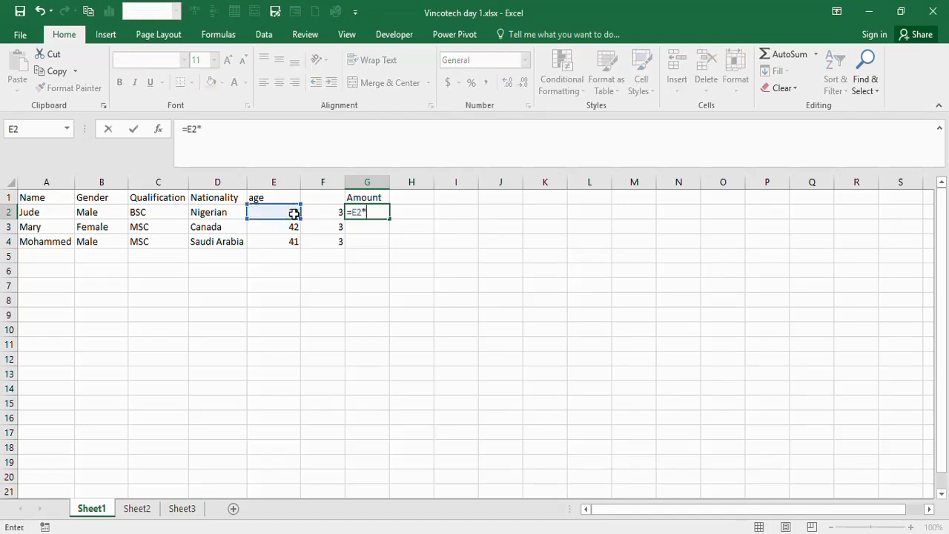
pyautogui.click(317, 213)
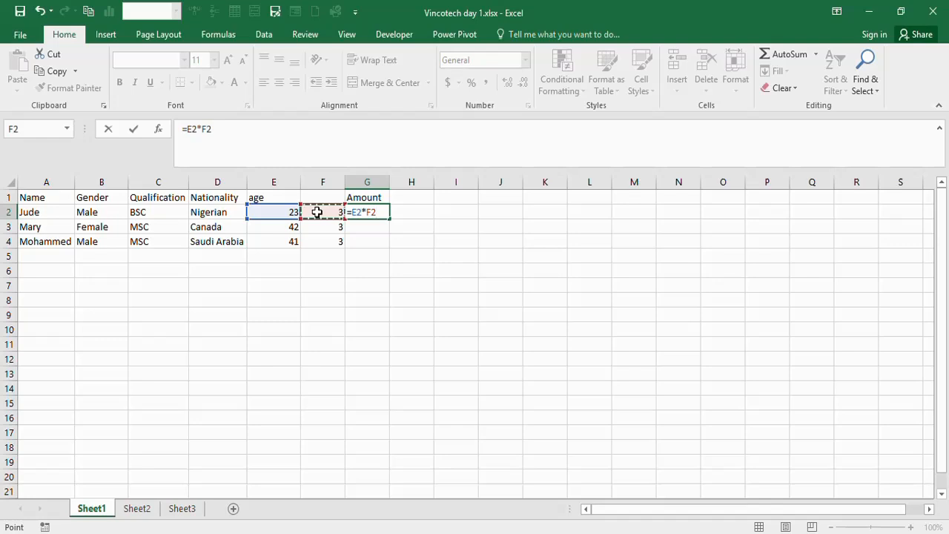
pyautogui.press('Return')
pyautogui.click(382, 212)
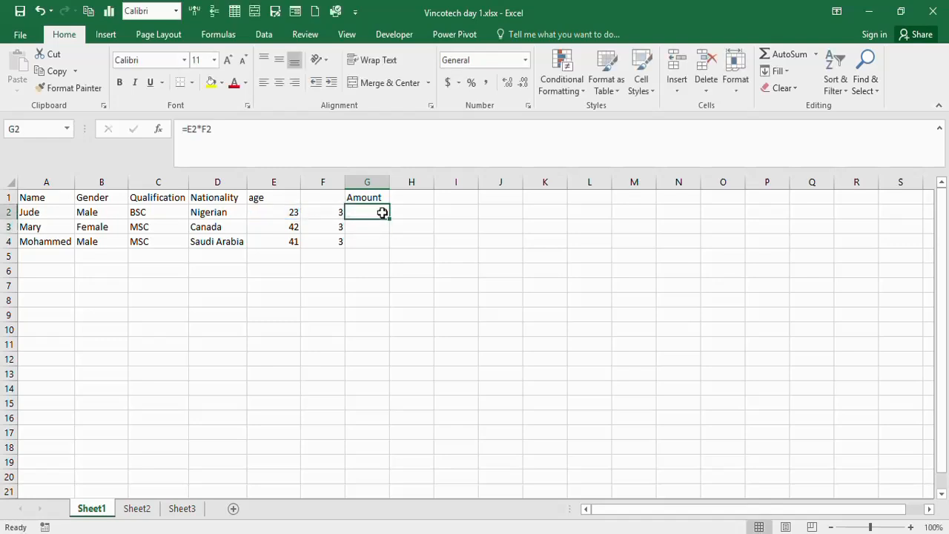
pyautogui.moveTo(388, 218); pyautogui.dragTo(385, 243)
pyautogui.click(431, 292)
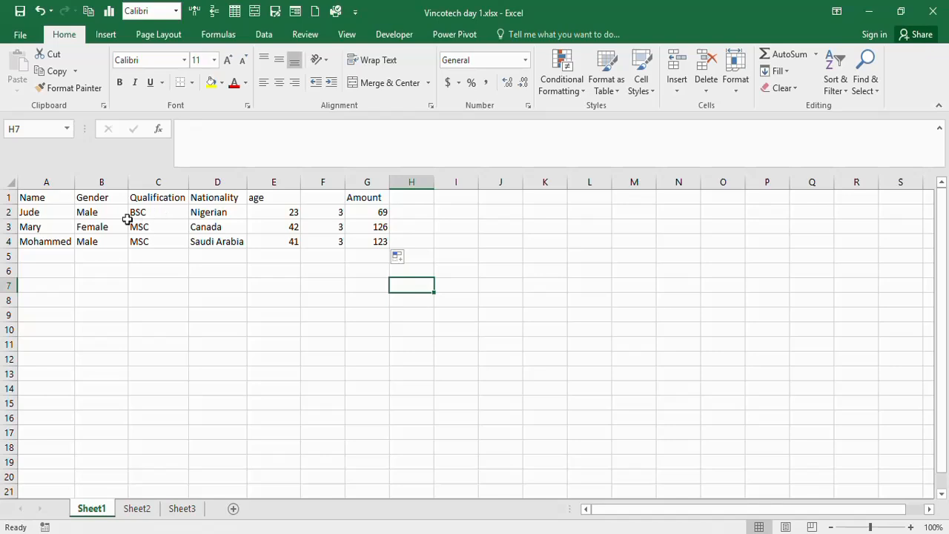
# Step: Copy the whole table in A1:G4 of Sheet1 and paste it at A1 of Sheet2
pyautogui.click(86, 197)
pyautogui.hotkey('ctrl', 'a')
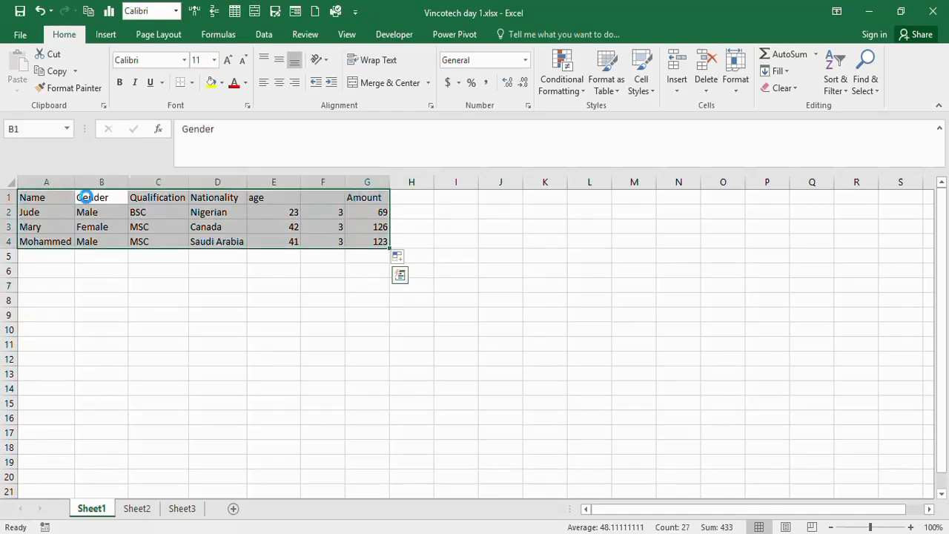
pyautogui.hotkey('ctrl', 'c')
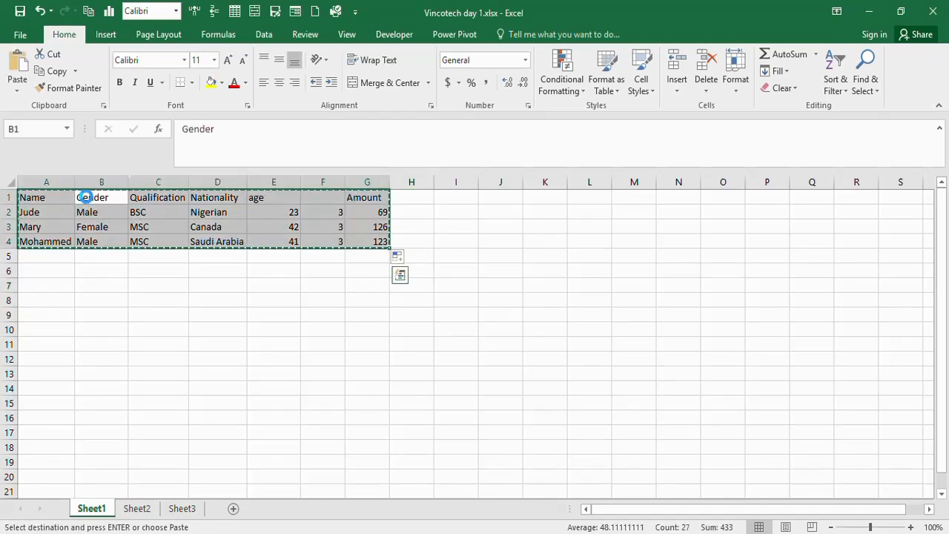
pyautogui.click(183, 509)
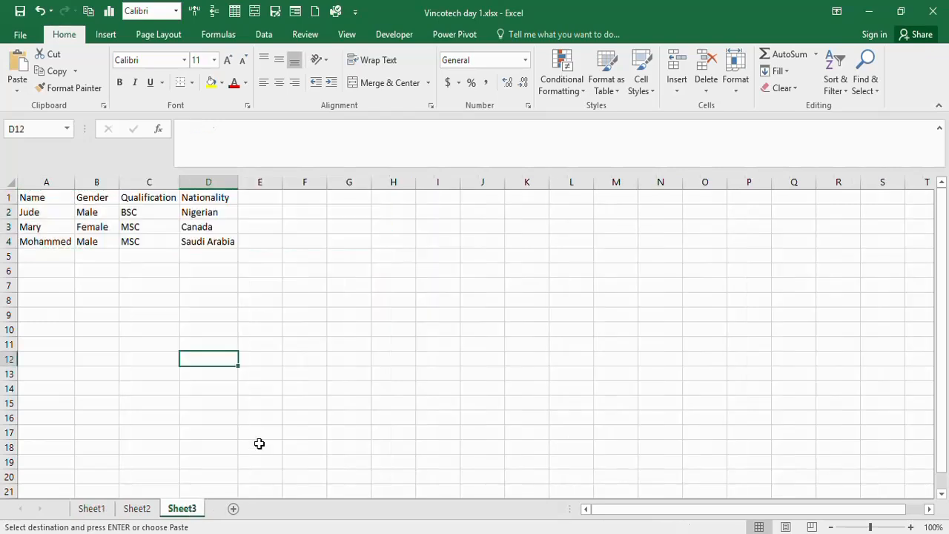
pyautogui.click(137, 508)
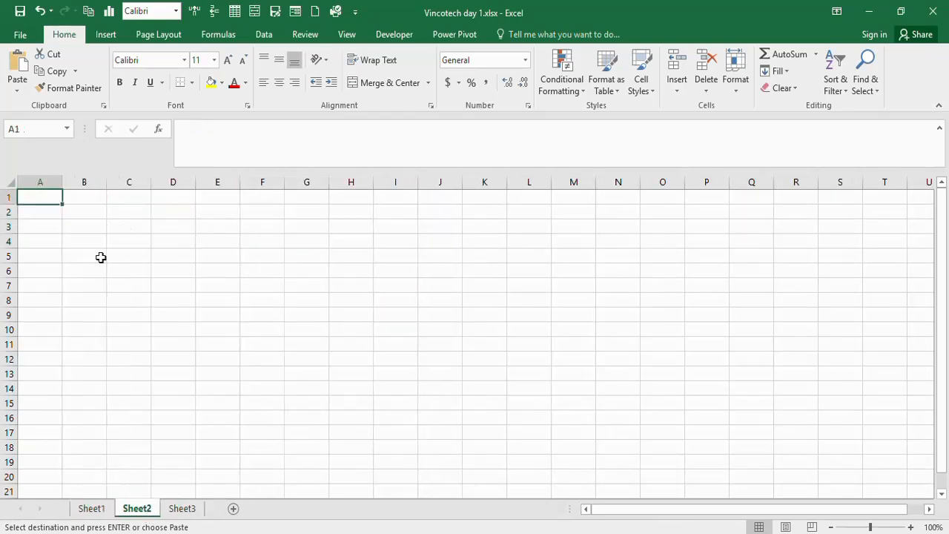
pyautogui.hotkey('ctrl', 'v')
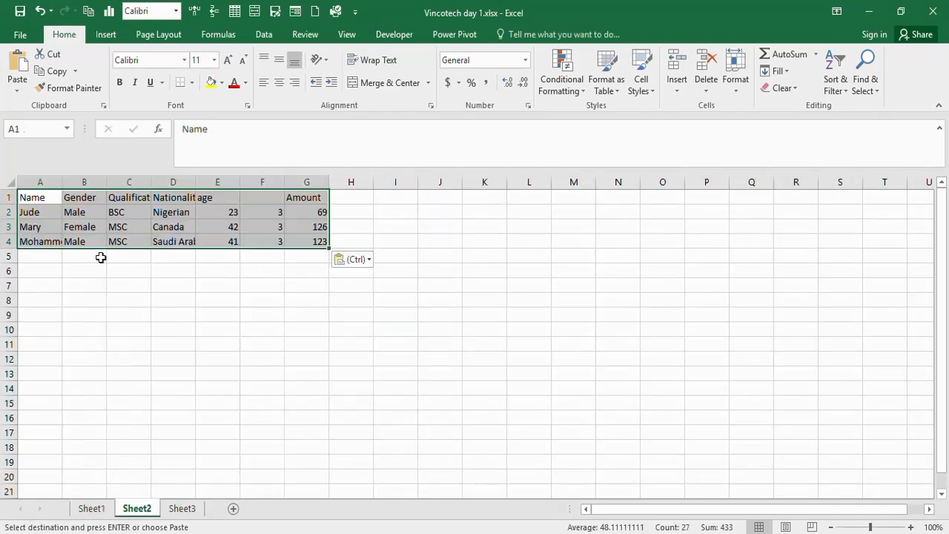
pyautogui.click(307, 216)
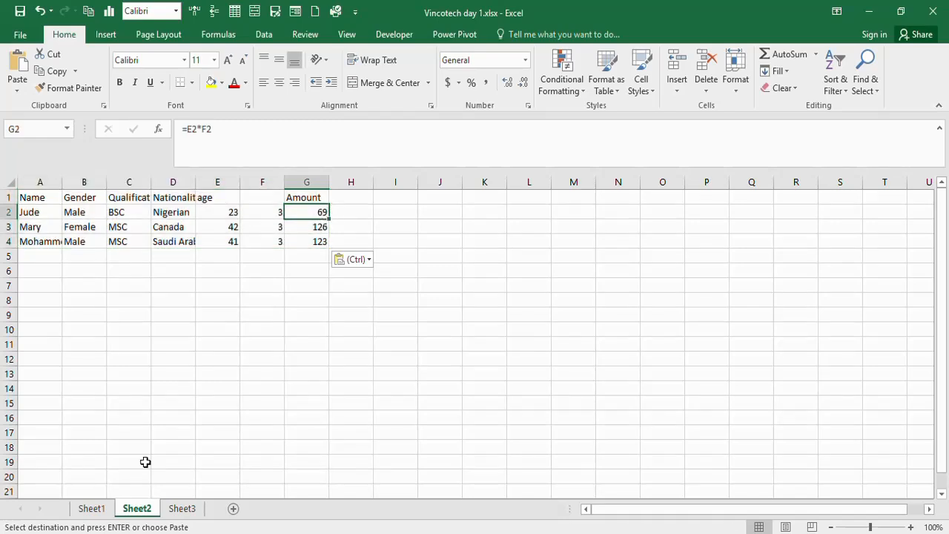
# Step: Return to Sheet1 and clear the contents of F1:F4
pyautogui.click(99, 510)
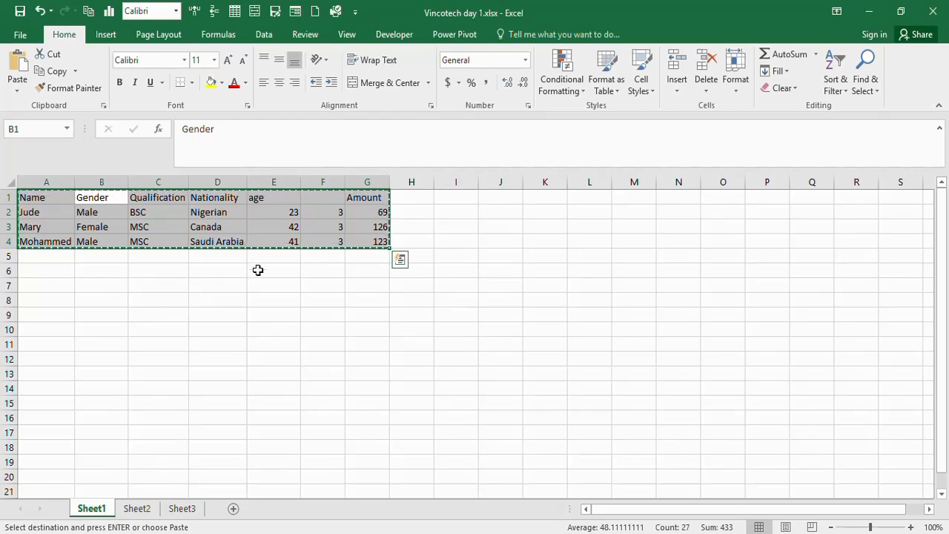
pyautogui.click(258, 271)
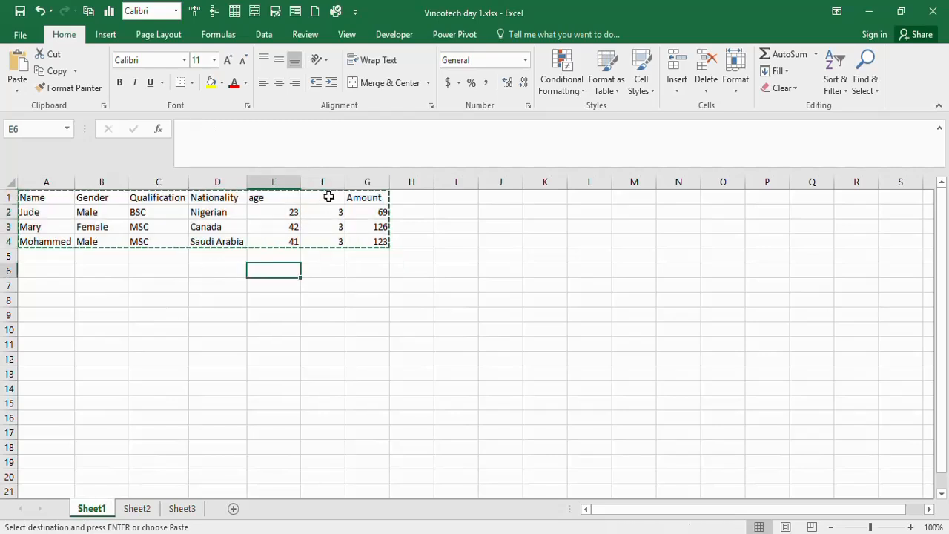
pyautogui.moveTo(324, 197); pyautogui.dragTo(328, 234)
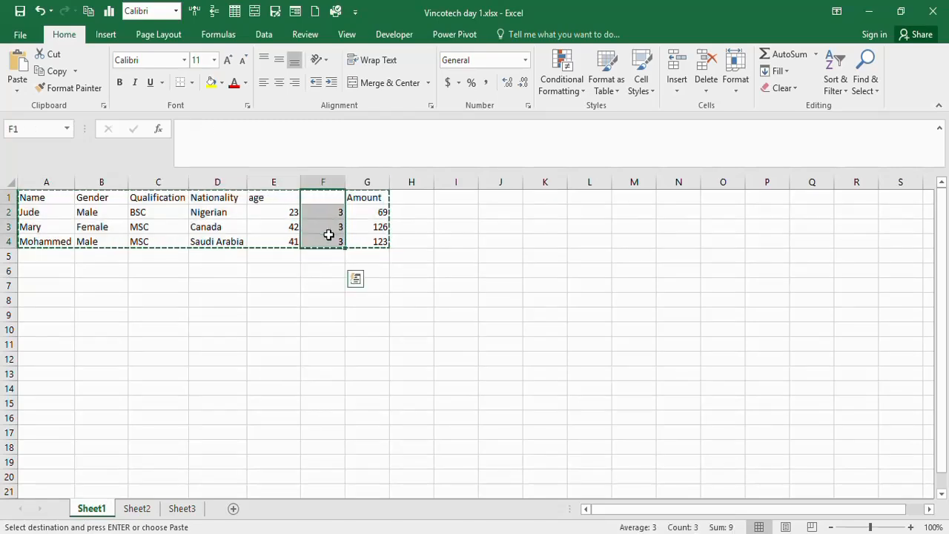
pyautogui.press('Delete')
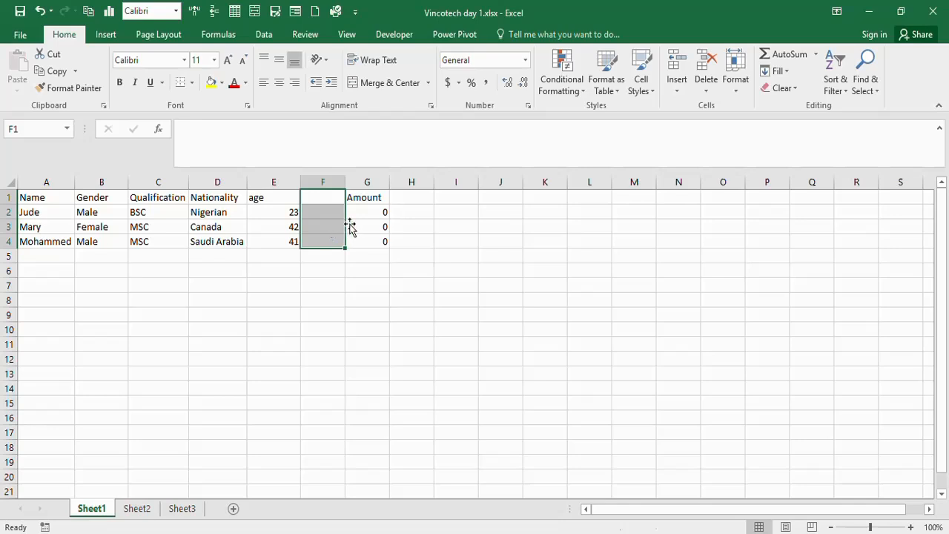
# Step: Go to Sheet2 and examine the pasted multipliers in column F and the formula in G2
pyautogui.click(138, 510)
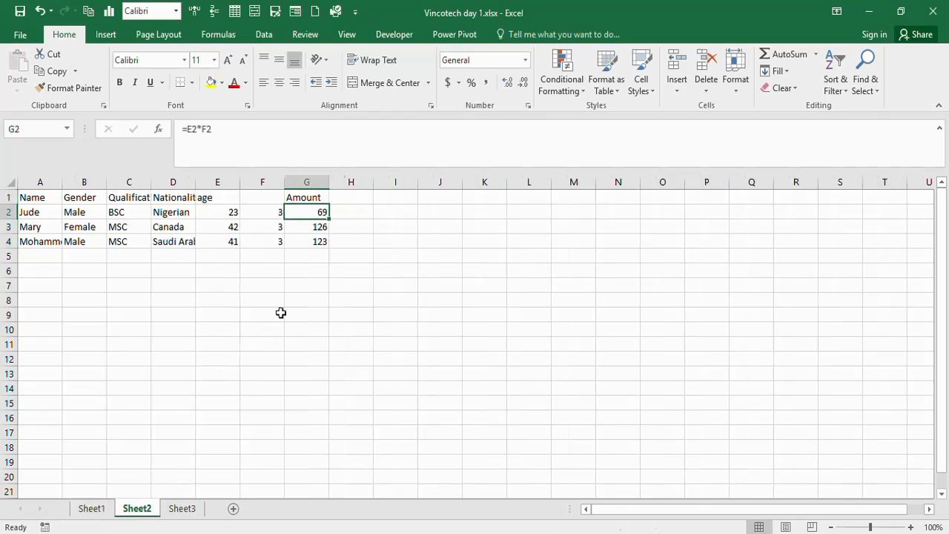
pyautogui.click(323, 276)
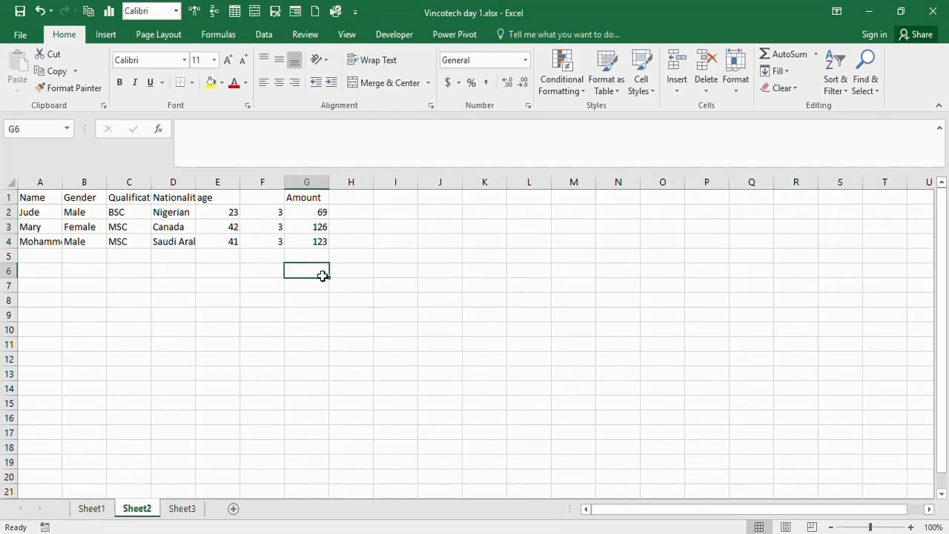
pyautogui.click(273, 211)
pyautogui.click(315, 212)
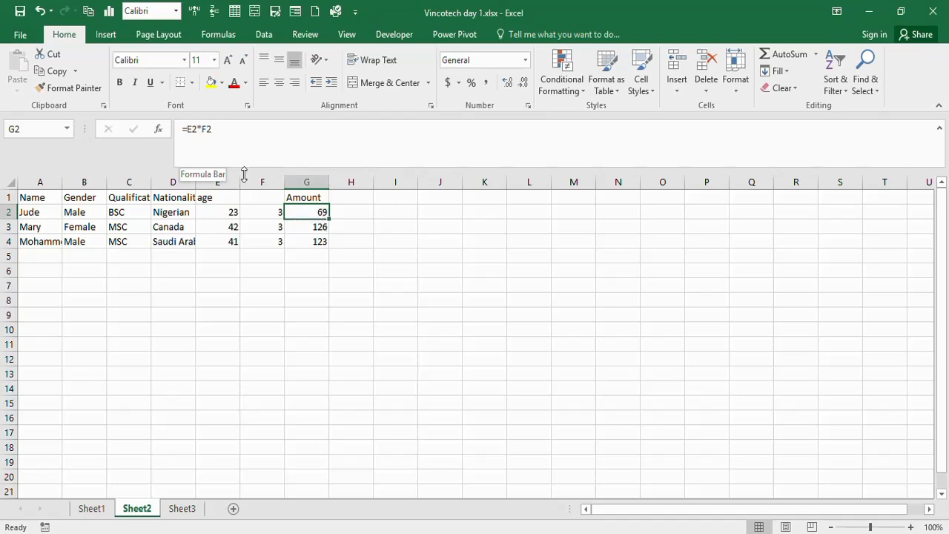
# Step: Clear the multipliers in F2 and F4 of Sheet2
pyautogui.click(265, 212)
pyautogui.press('BackSpace')
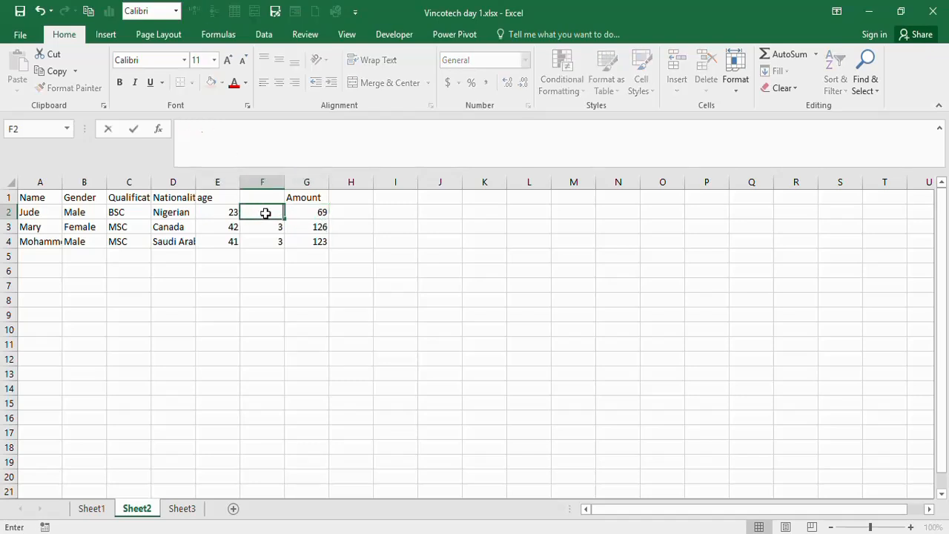
pyautogui.click(313, 285)
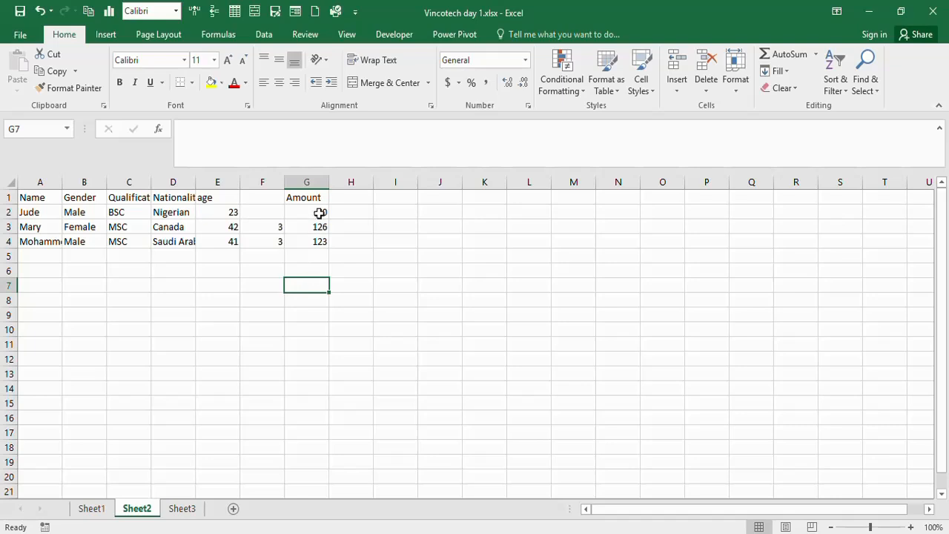
pyautogui.click(273, 243)
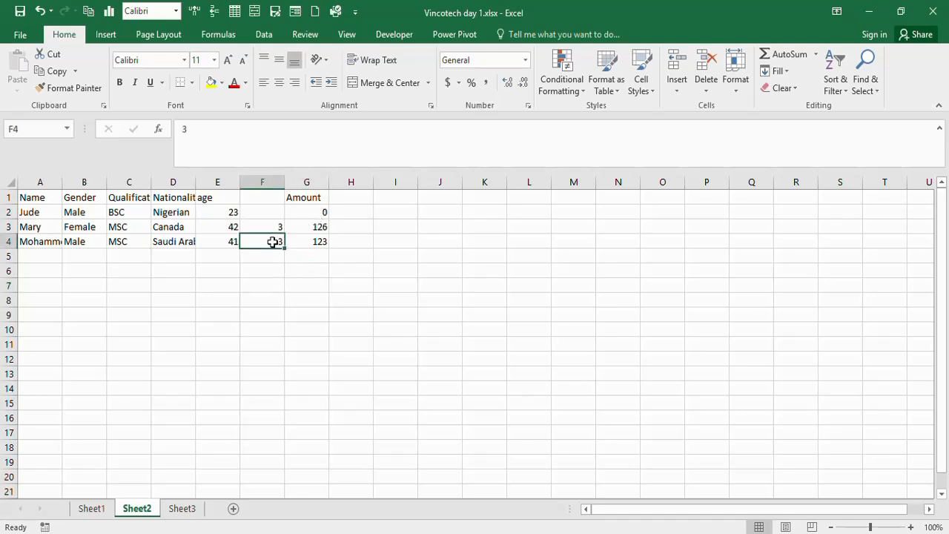
pyautogui.press('Delete')
pyautogui.click(313, 254)
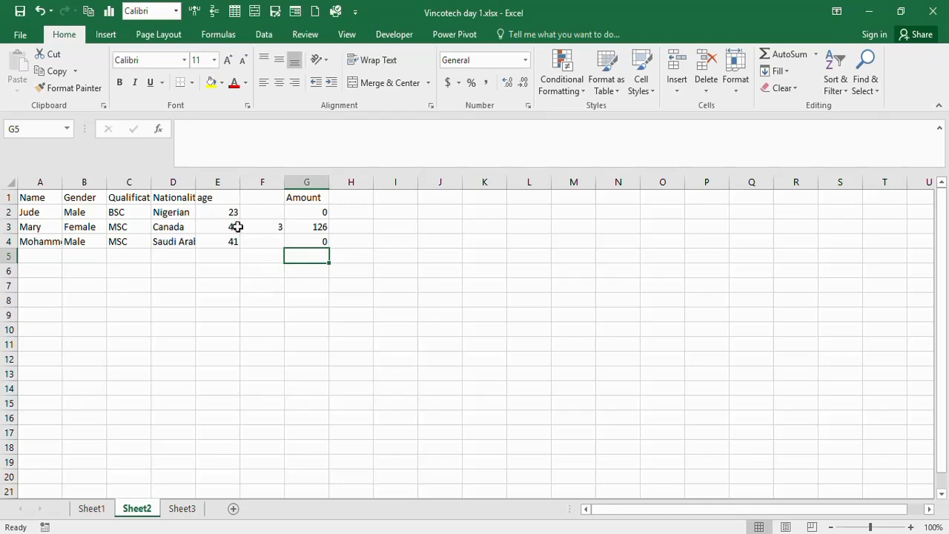
# Step: Undo the clearing of F4 and F2 on Sheet2 and of F1:F4 on Sheet1
pyautogui.hotkey('ctrl', 'z')
pyautogui.hotkey('ctrl', 'z')
pyautogui.hotkey('ctrl', 'z')
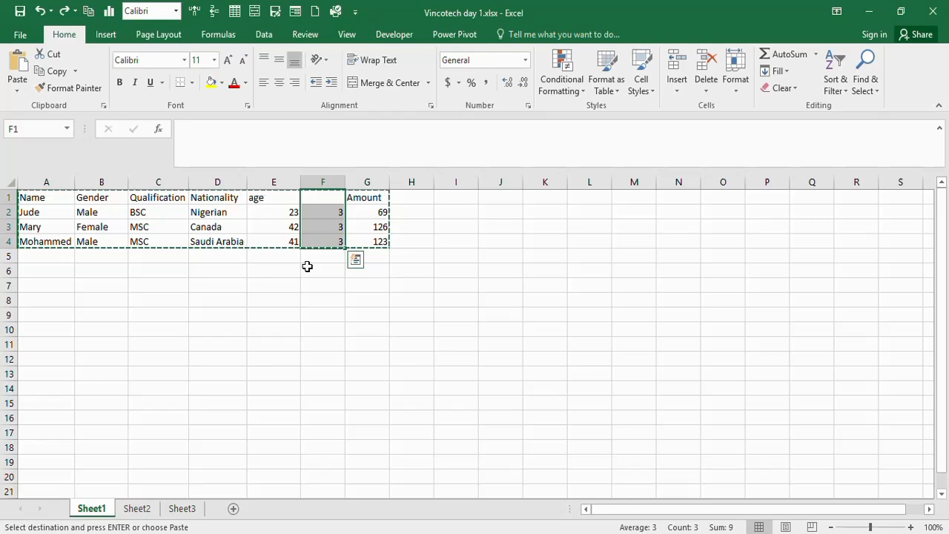
pyautogui.click(316, 299)
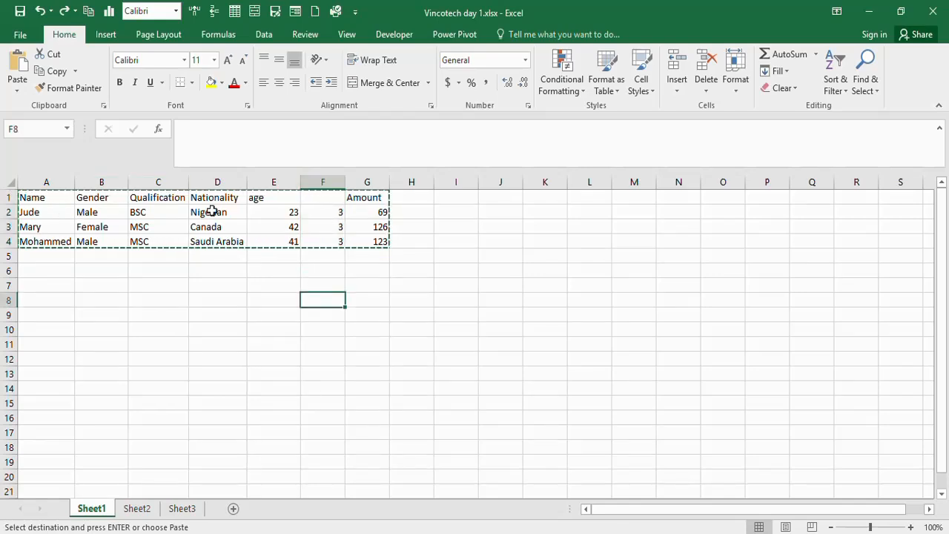
pyautogui.click(138, 509)
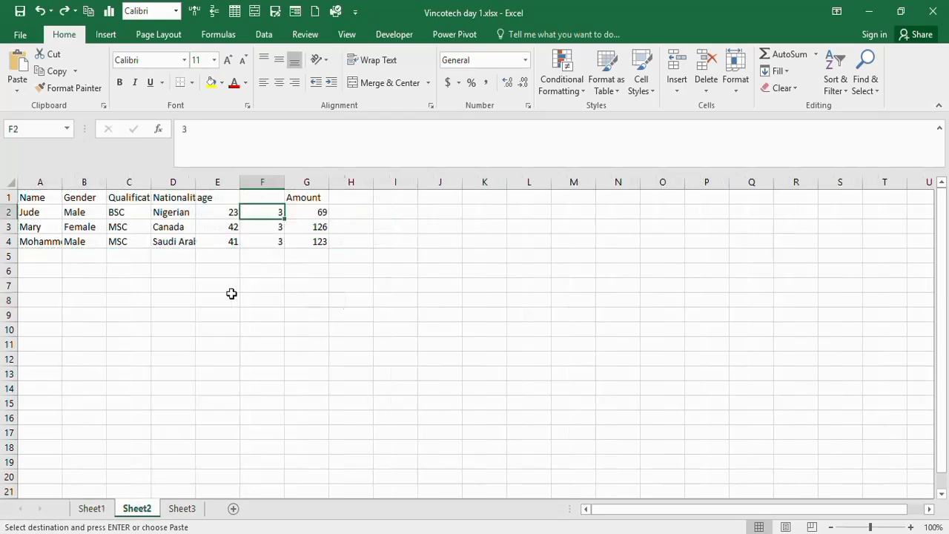
pyautogui.click(91, 509)
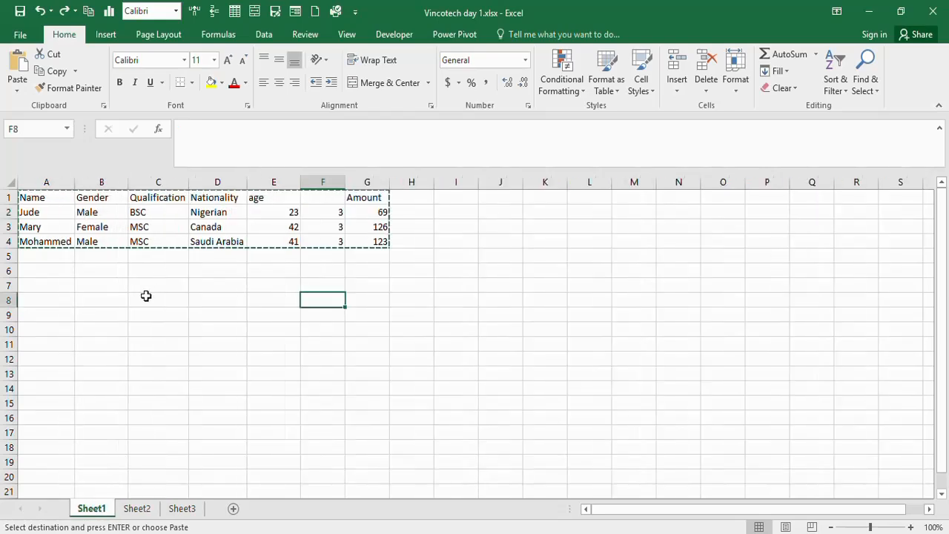
# Step: Select the whole table on Sheet1, then clear the pasted table in A1:G4 of Sheet2
pyautogui.click(168, 235)
pyautogui.hotkey('ctrl', 'a')
pyautogui.hotkey('ctrl', 'v')
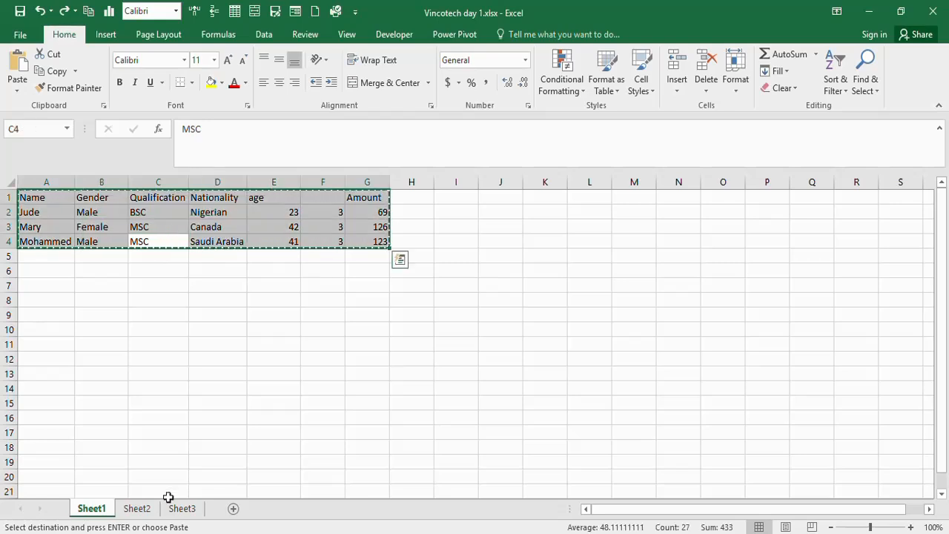
pyautogui.click(136, 509)
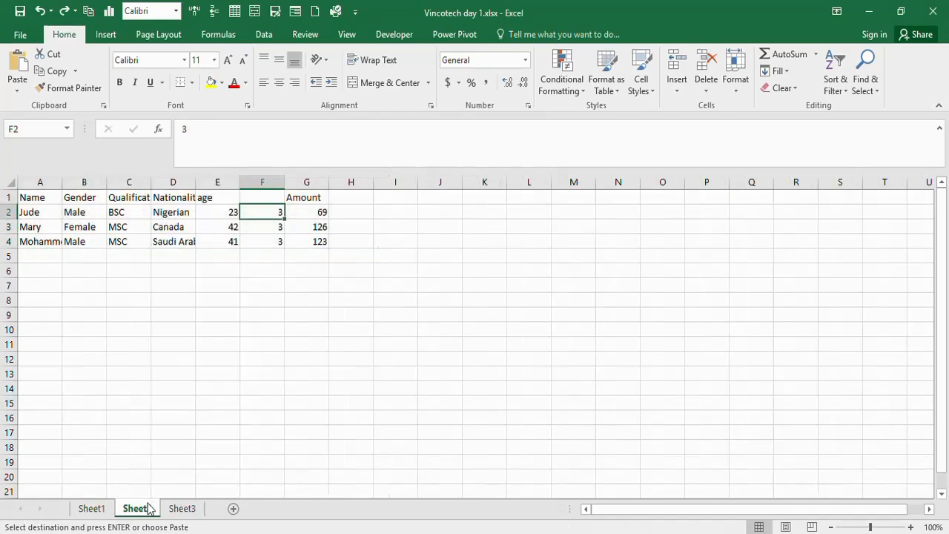
pyautogui.click(41, 205)
pyautogui.hotkey('ctrl', 'v')
pyautogui.press('Delete')
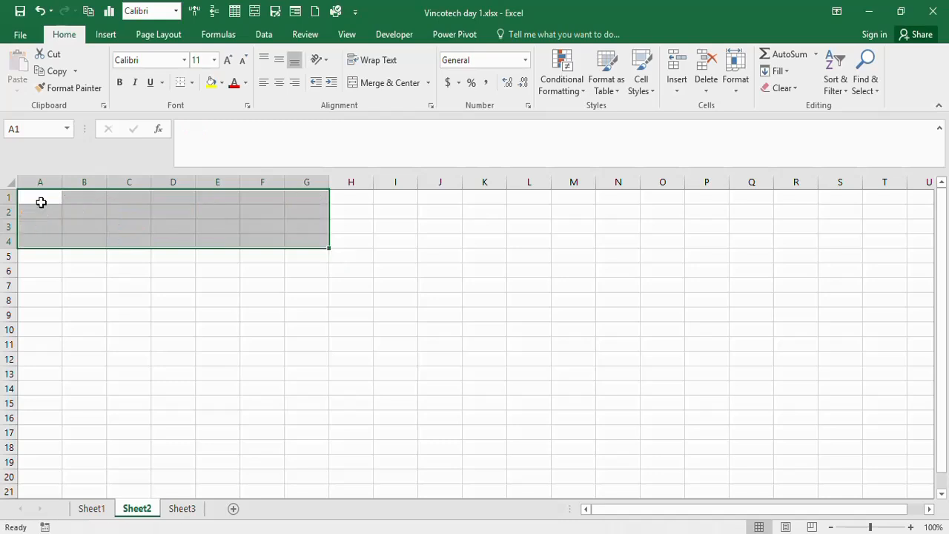
pyautogui.click(55, 303)
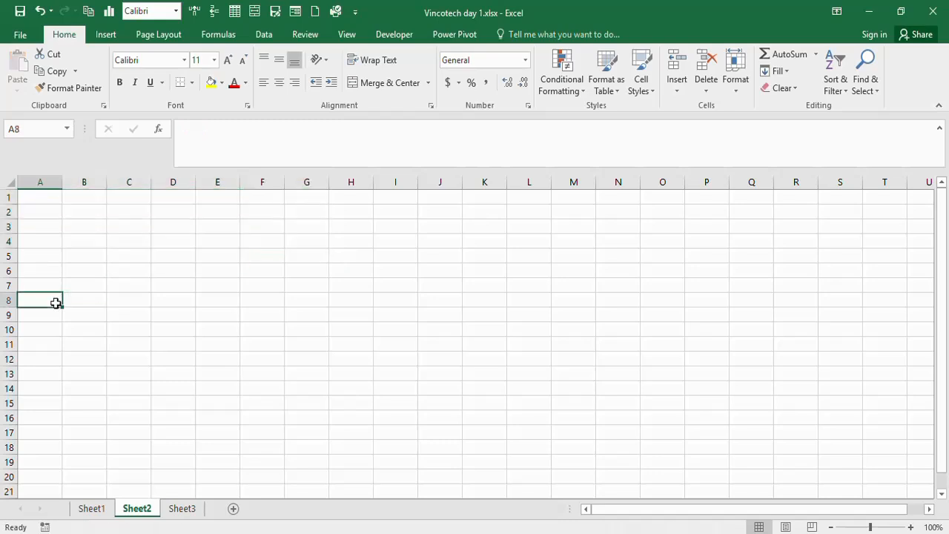
# Step: Copy the Sheet1 table A1:G4 and paste it into Sheet2 at A1 as values only
pyautogui.click(41, 199)
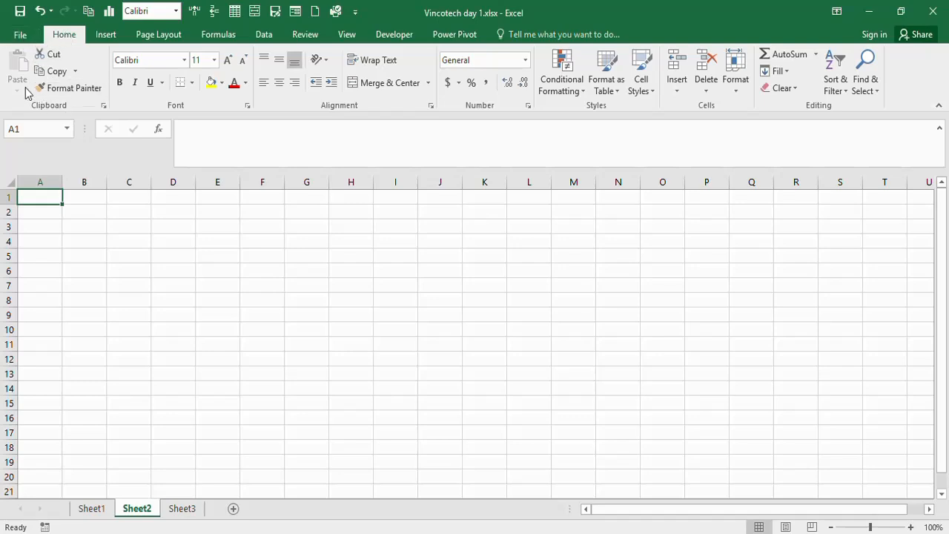
pyautogui.click(91, 509)
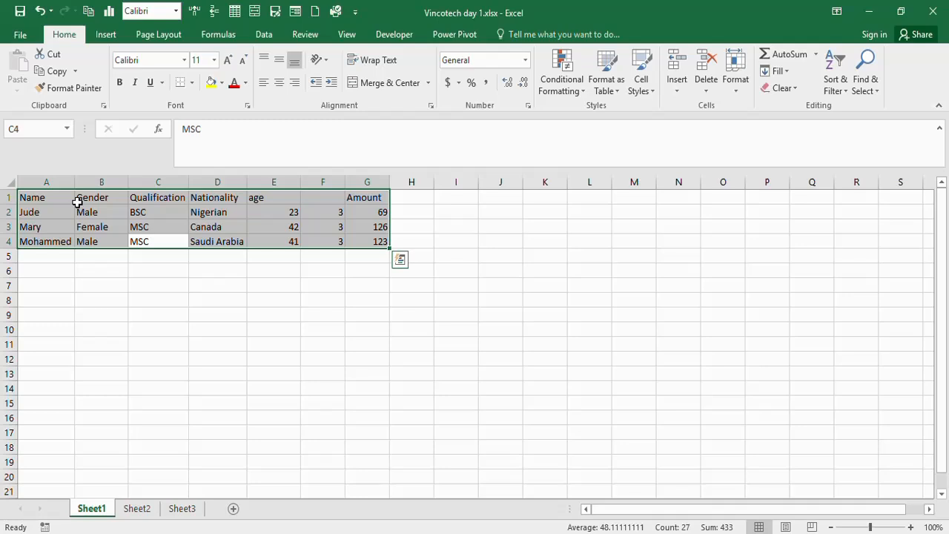
pyautogui.hotkey('ctrl', 'c')
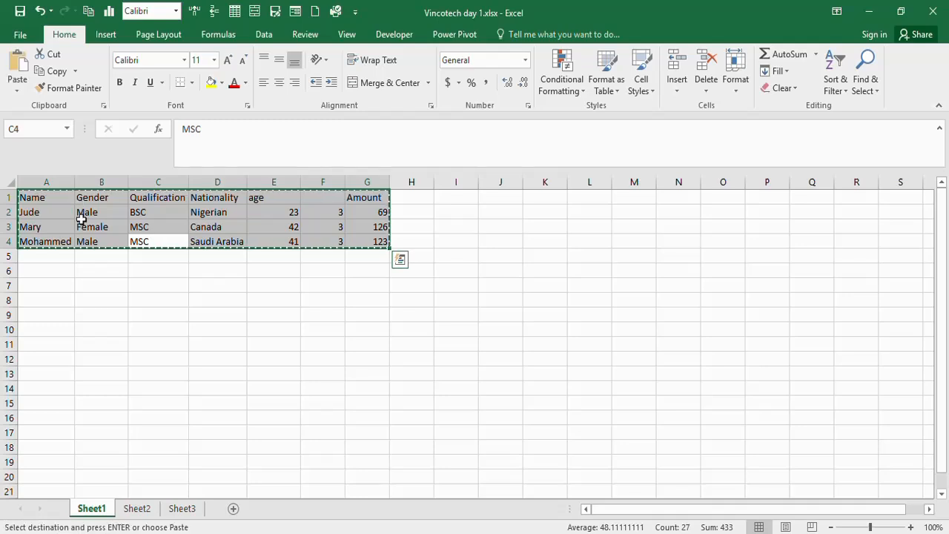
pyautogui.click(138, 509)
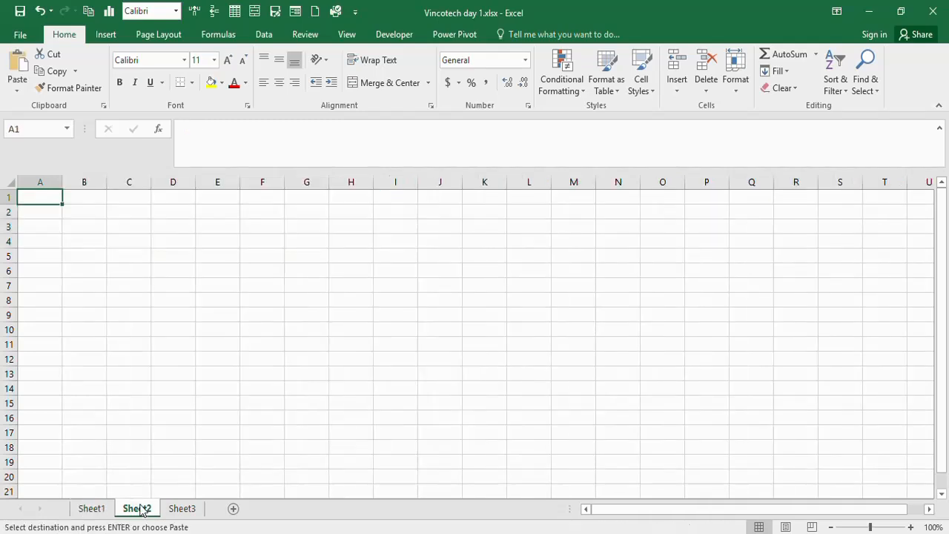
pyautogui.click(20, 90)
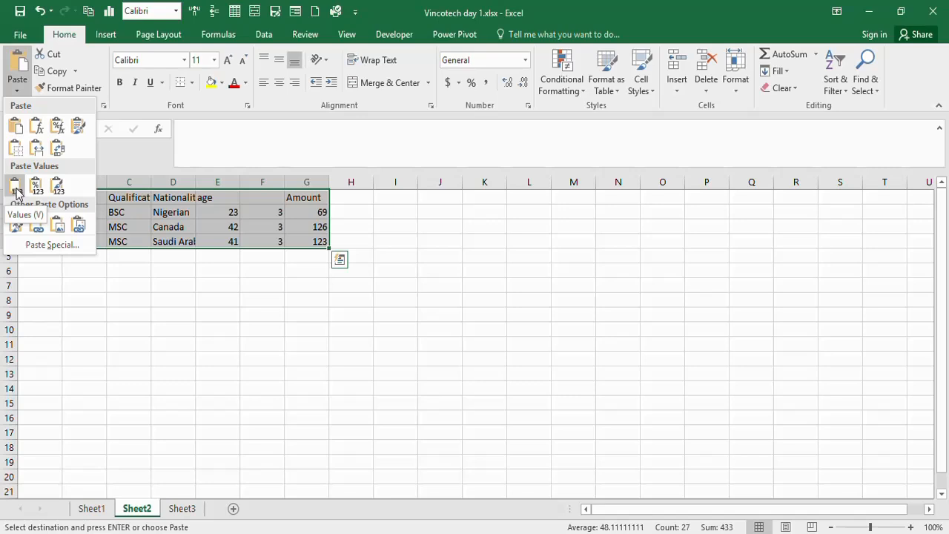
pyautogui.click(16, 190)
# Step: Check the content of G2 on Sheet2 and clear the multiplier in F2
pyautogui.click(267, 299)
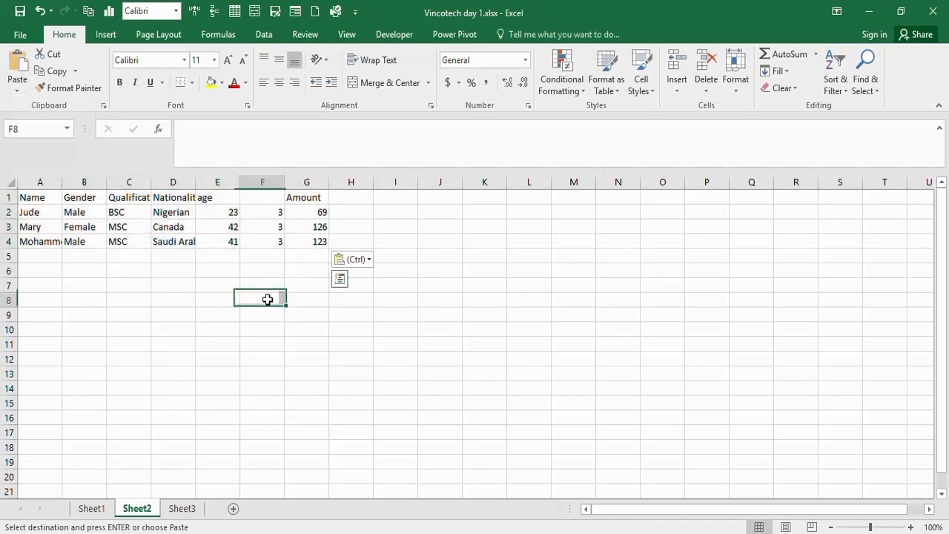
pyautogui.click(311, 215)
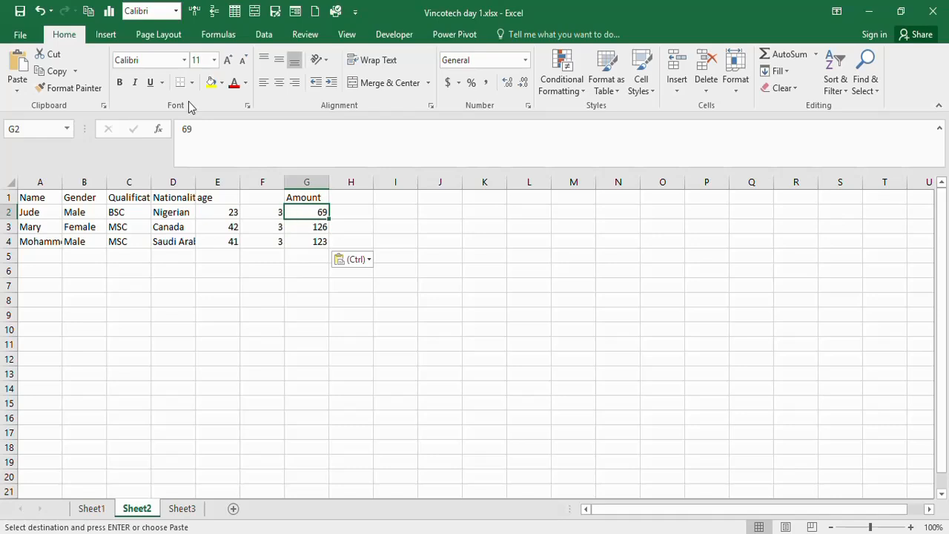
pyautogui.click(272, 215)
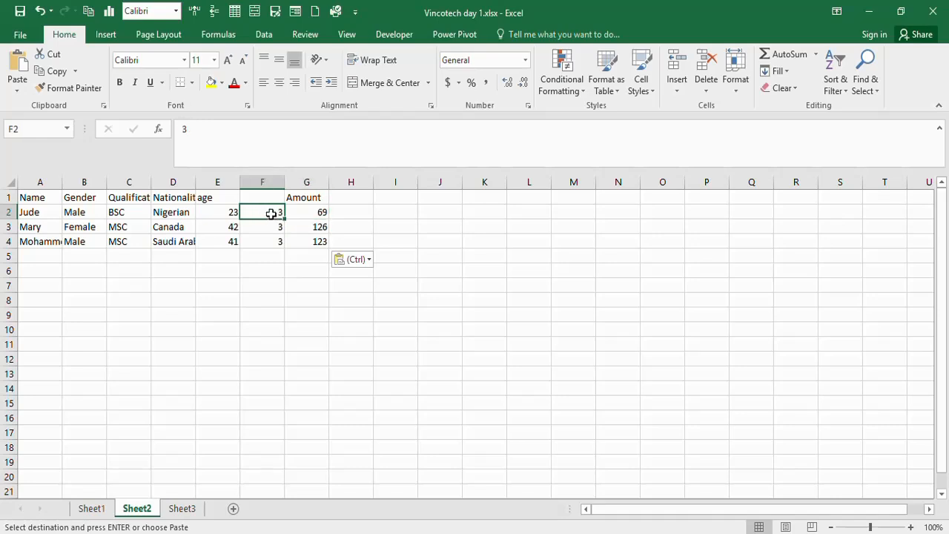
pyautogui.press('BackSpace')
pyautogui.click(345, 245)
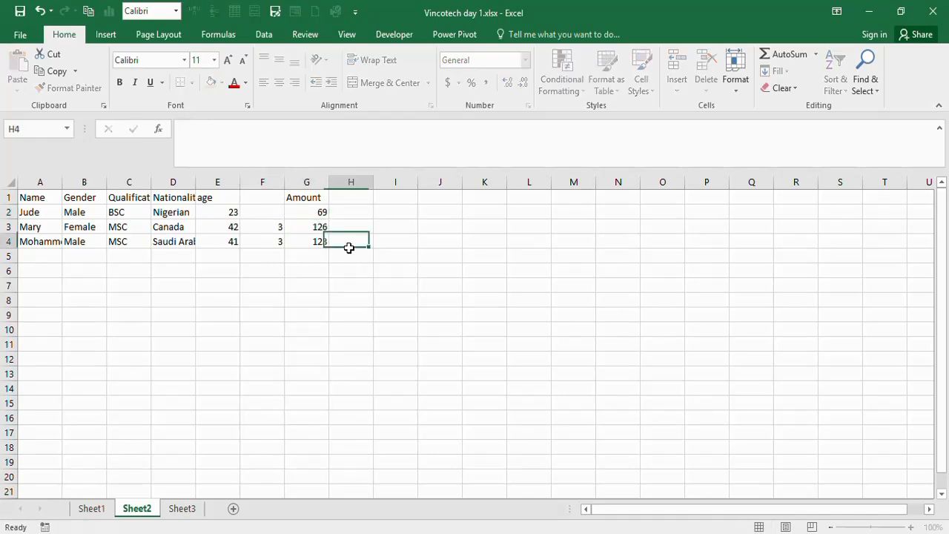
# Step: Delete the whole multiplier column F from Sheet2
pyautogui.click(276, 228)
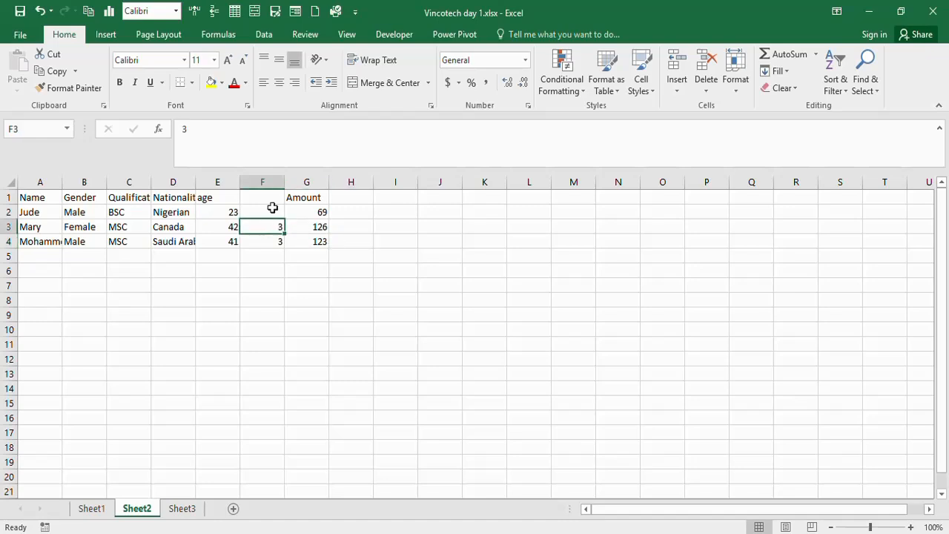
pyautogui.click(262, 183)
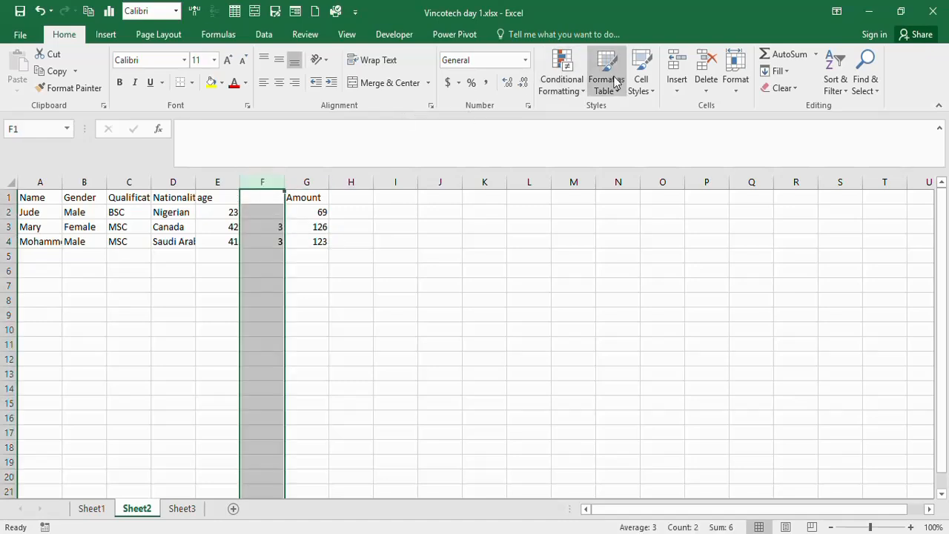
pyautogui.click(701, 67)
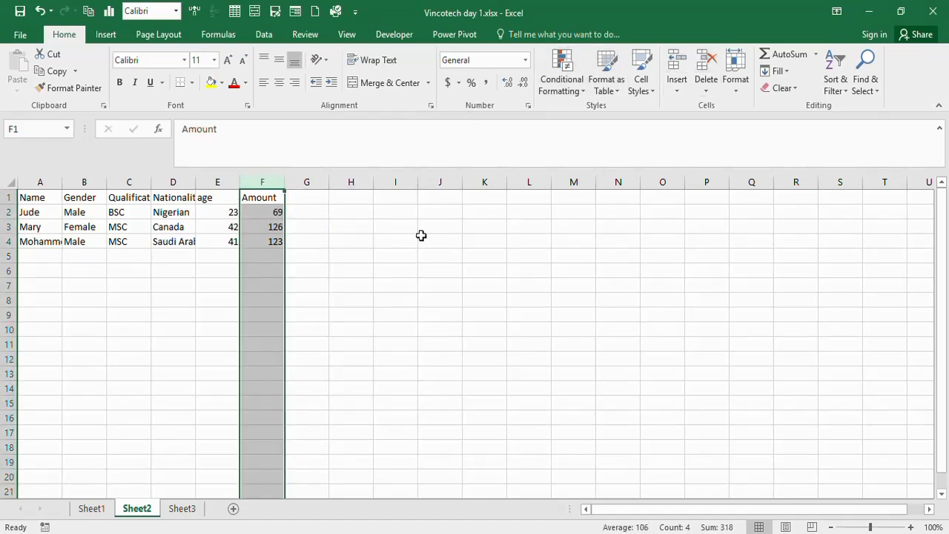
pyautogui.click(422, 236)
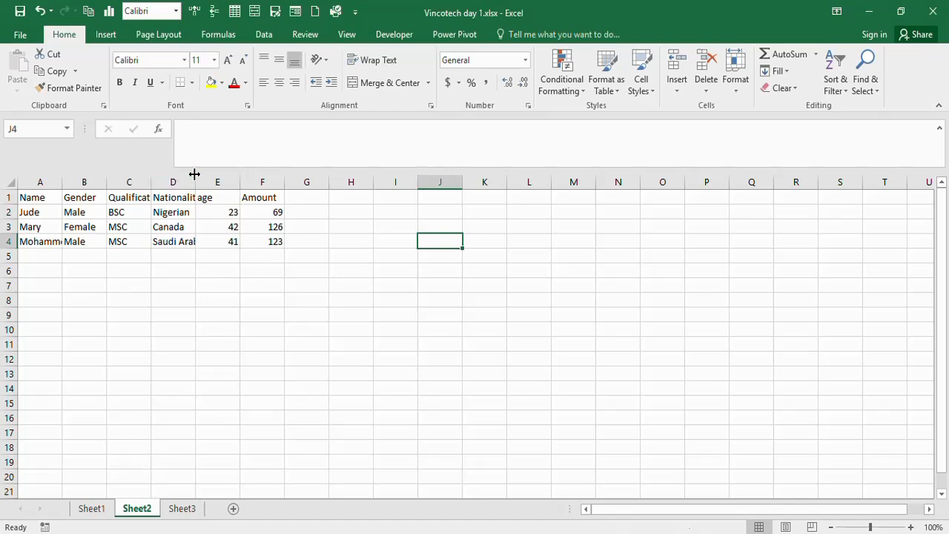
# Step: Autofit the widths of the Qualification and Nationality columns, C and D, on Sheet2
pyautogui.moveTo(195, 181); pyautogui.dragTo(196, 183)
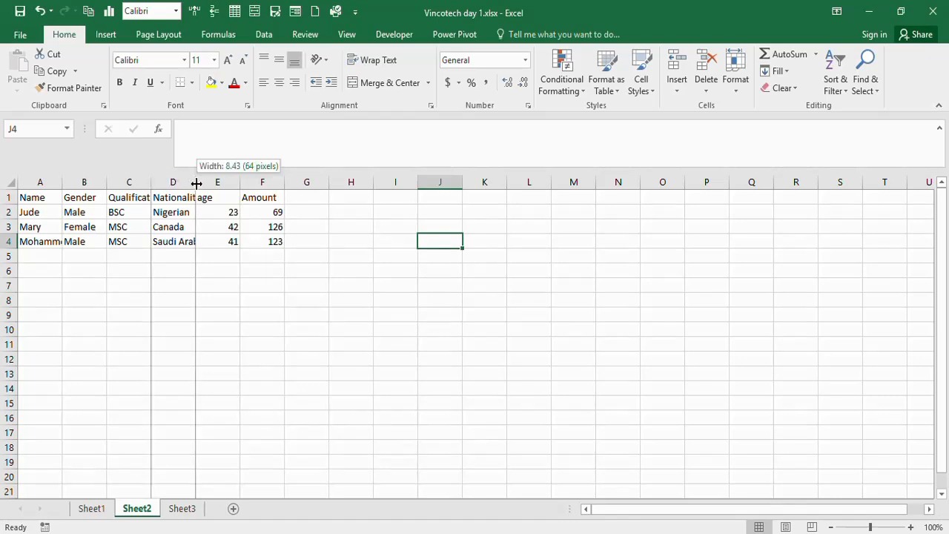
pyautogui.doubleClick(151, 182)
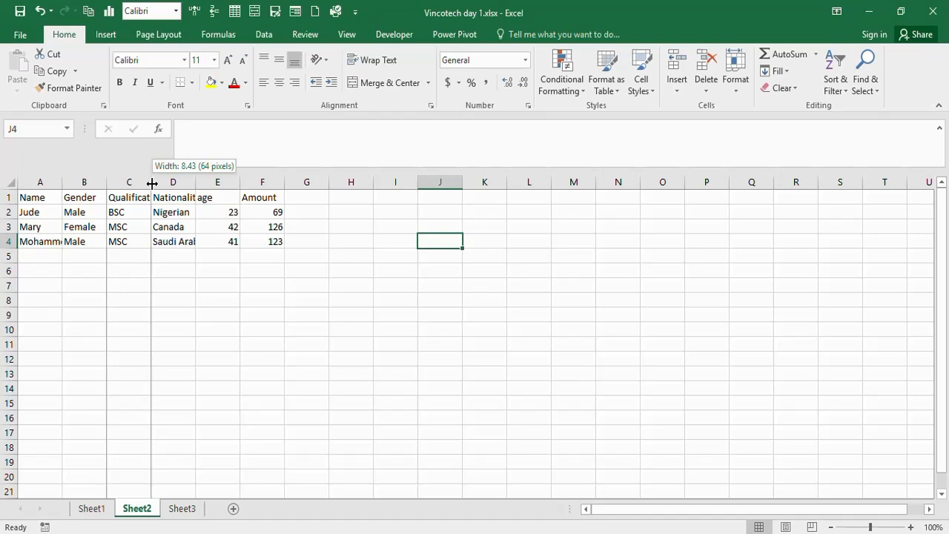
pyautogui.doubleClick(211, 183)
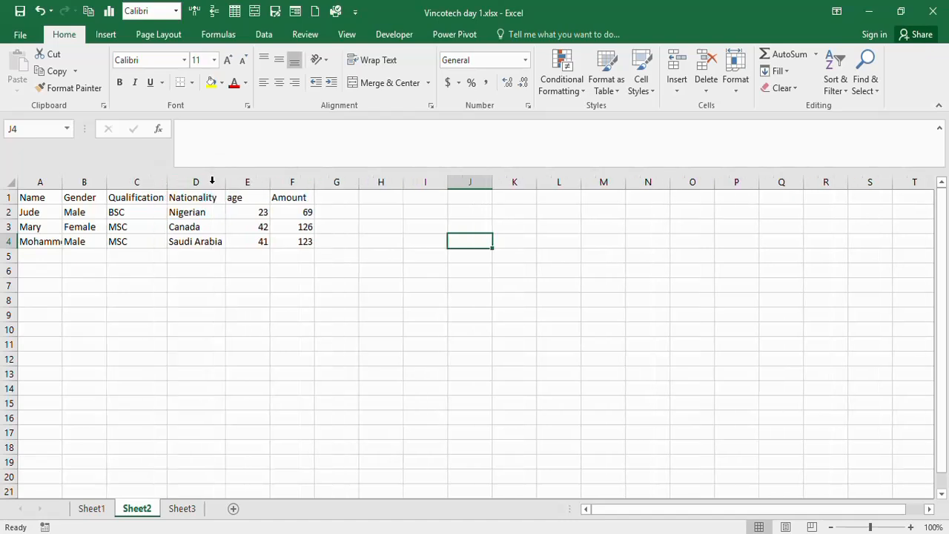
pyautogui.click(228, 316)
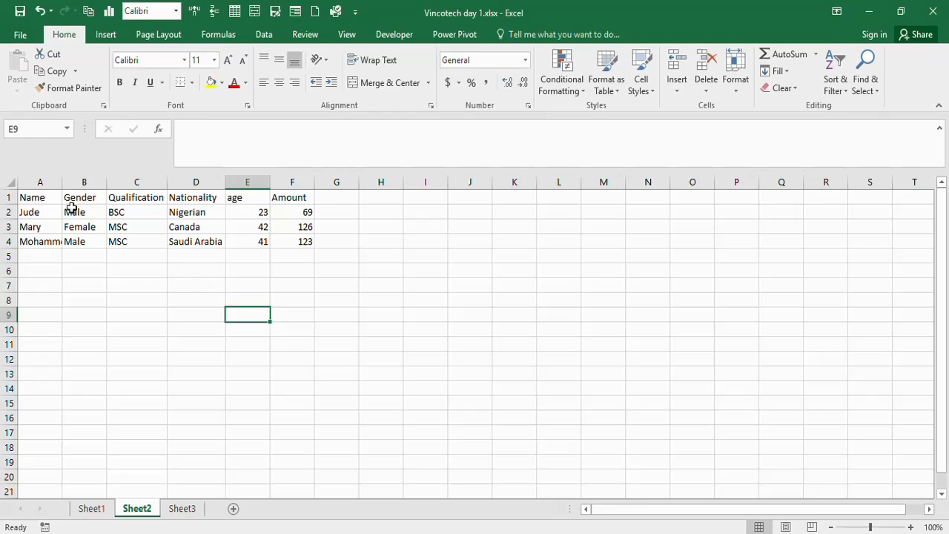
# Step: Copy the table A1:F4 on Sheet2 and paste it transposed at J1
pyautogui.click(36, 199)
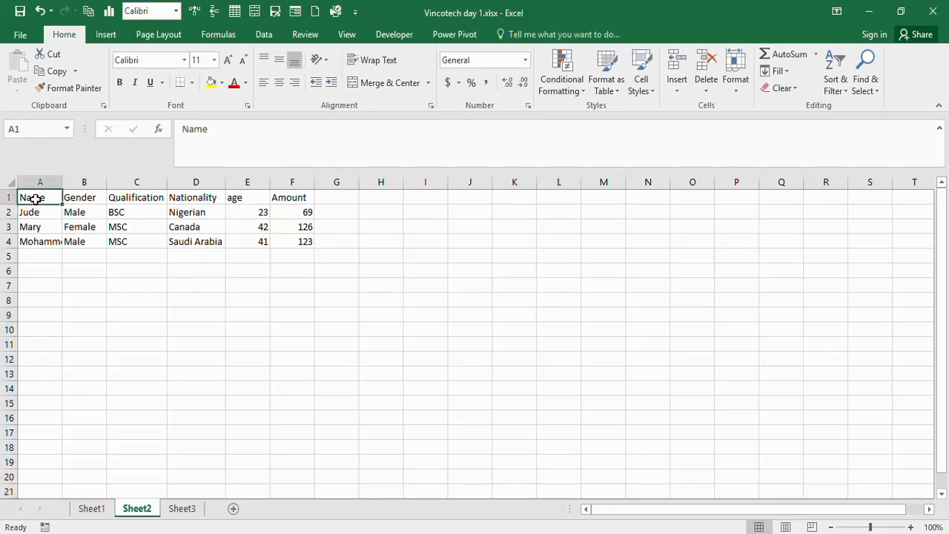
pyautogui.hotkey('ctrl', 'a')
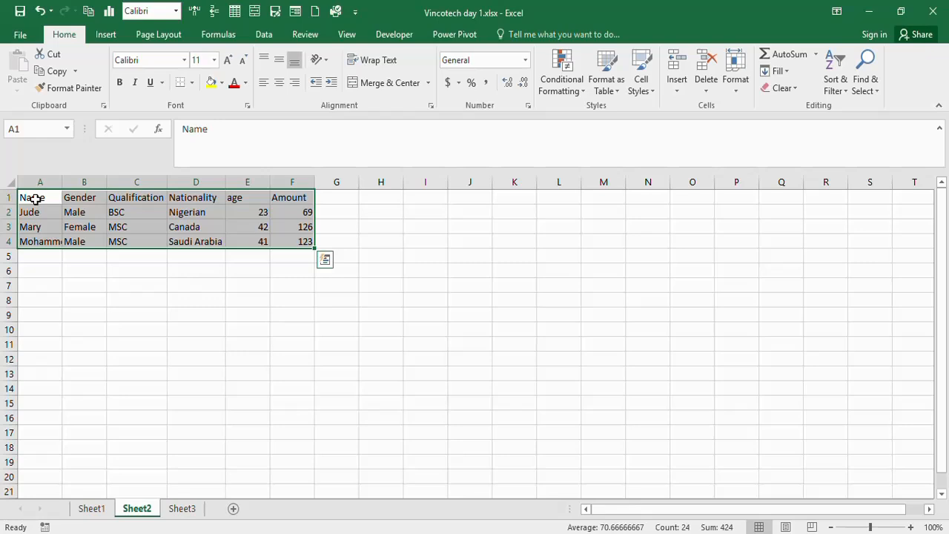
pyautogui.hotkey('ctrl', 'c')
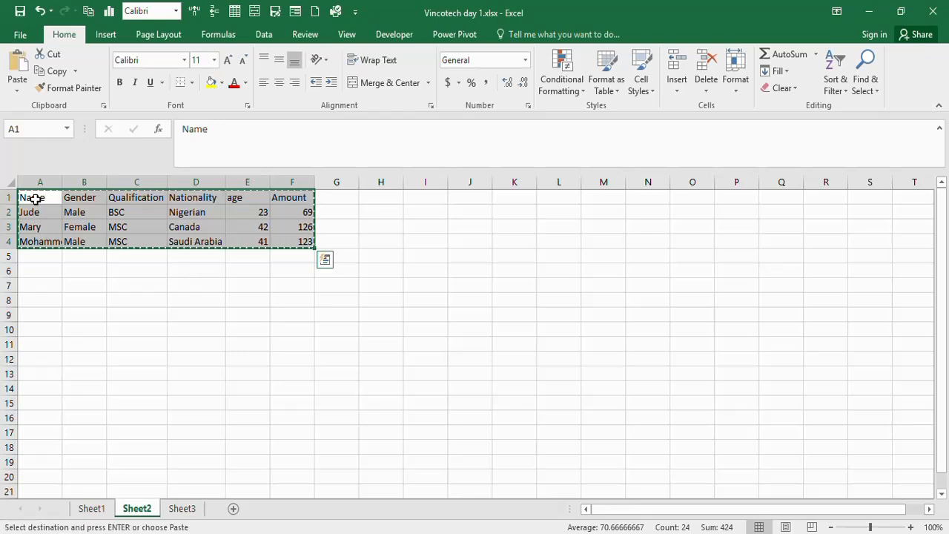
pyautogui.click(463, 194)
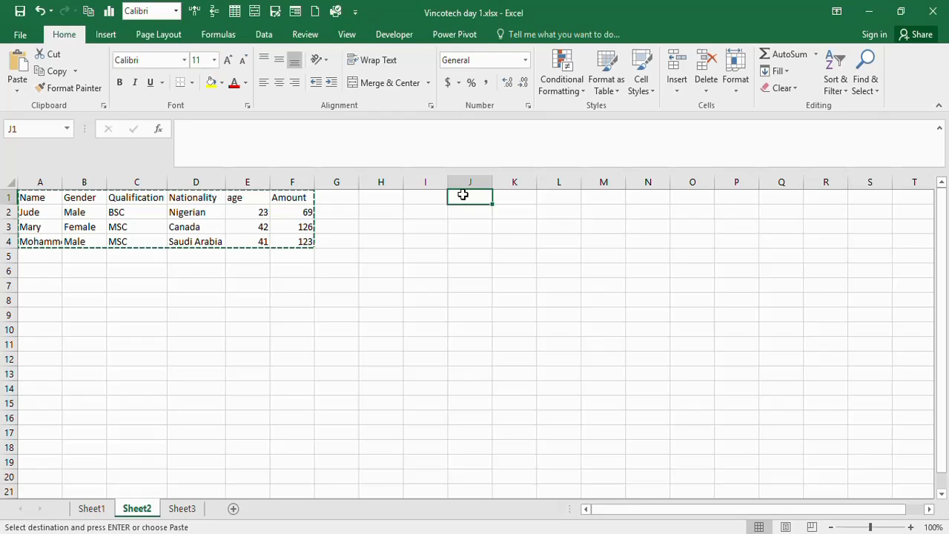
pyautogui.rightClick(463, 194)
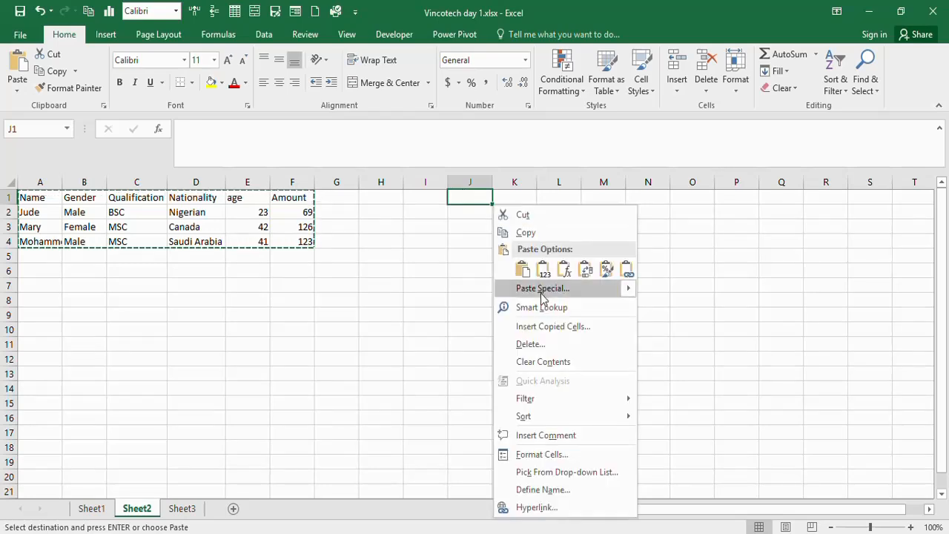
pyautogui.moveTo(546, 295)
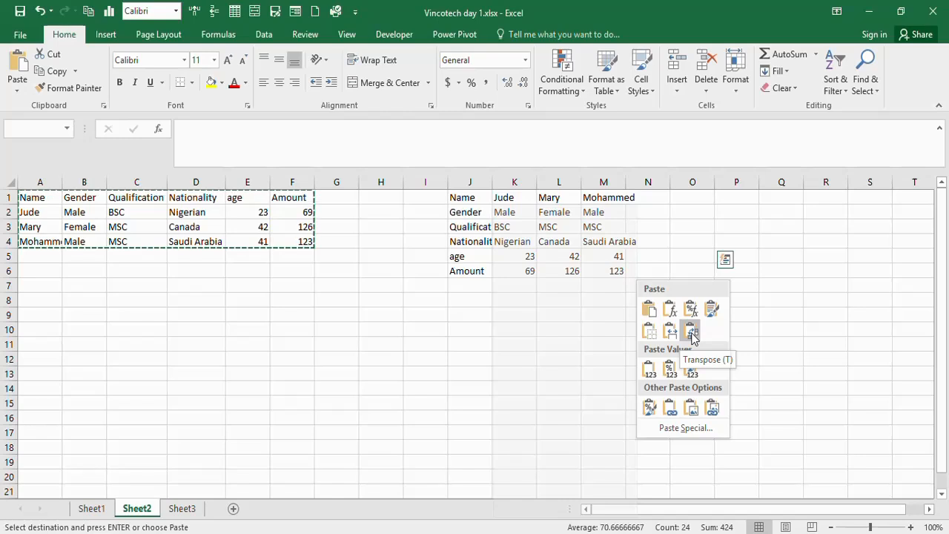
pyautogui.click(692, 332)
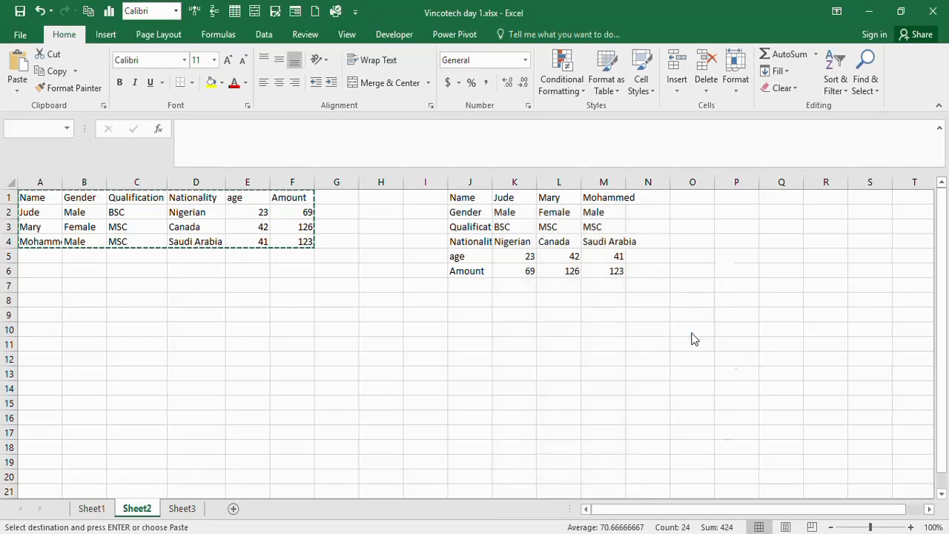
# Step: Autofit columns J through M to the transposed table and cancel the copy selection around A1:F4
pyautogui.click(475, 201)
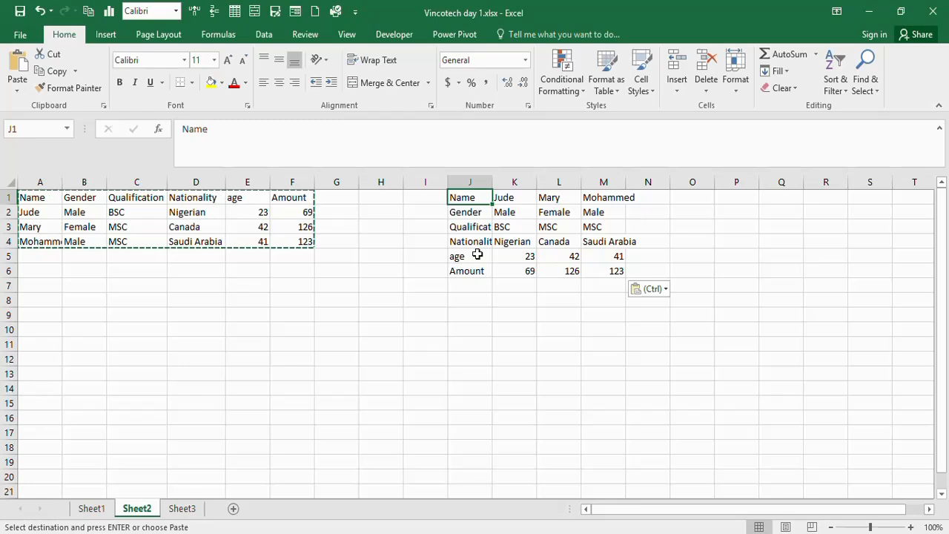
pyautogui.moveTo(492, 179); pyautogui.dragTo(587, 182)
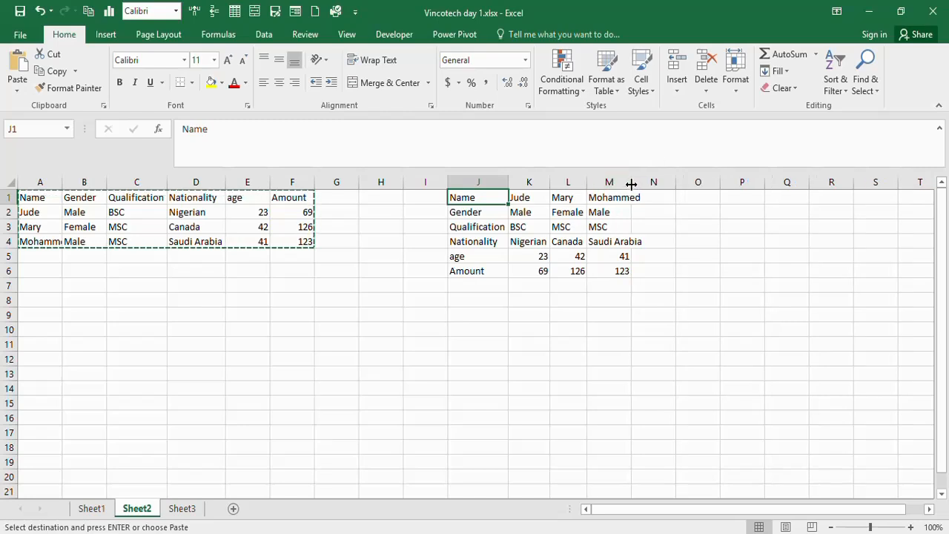
pyautogui.doubleClick(632, 182)
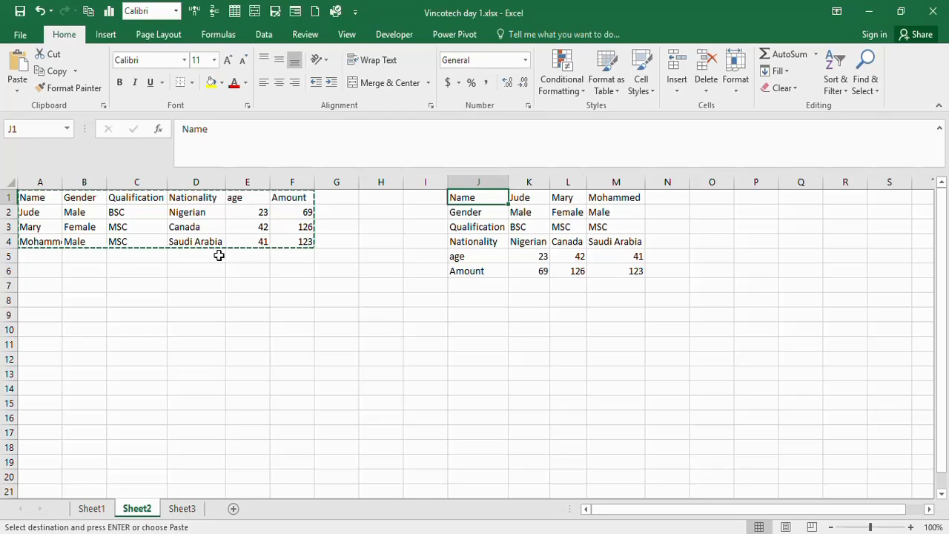
pyautogui.click(170, 272)
pyautogui.press('Escape')
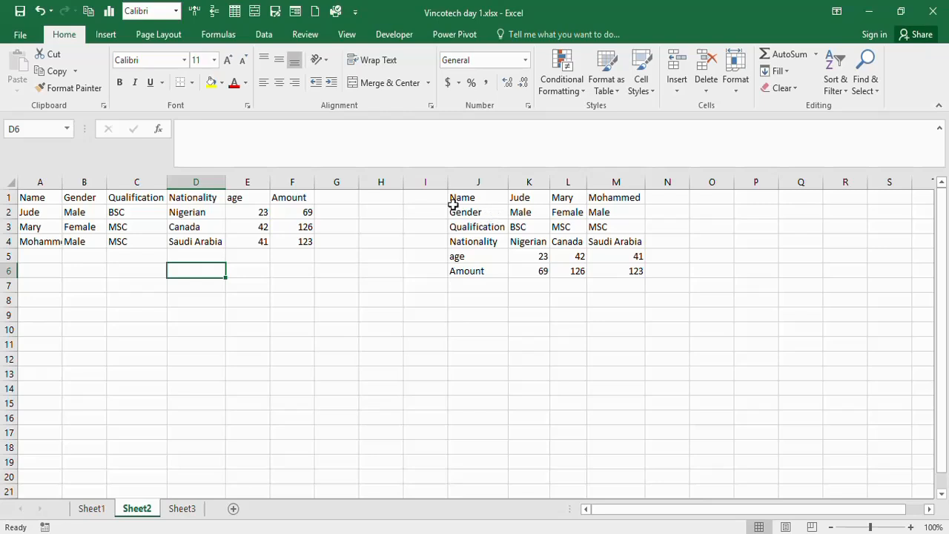
# Step: Copy the transposed table J1:M6 on Sheet2 and paste it at A7 with Paste Special, using Values and Transpose
pyautogui.moveTo(458, 196); pyautogui.dragTo(630, 268)
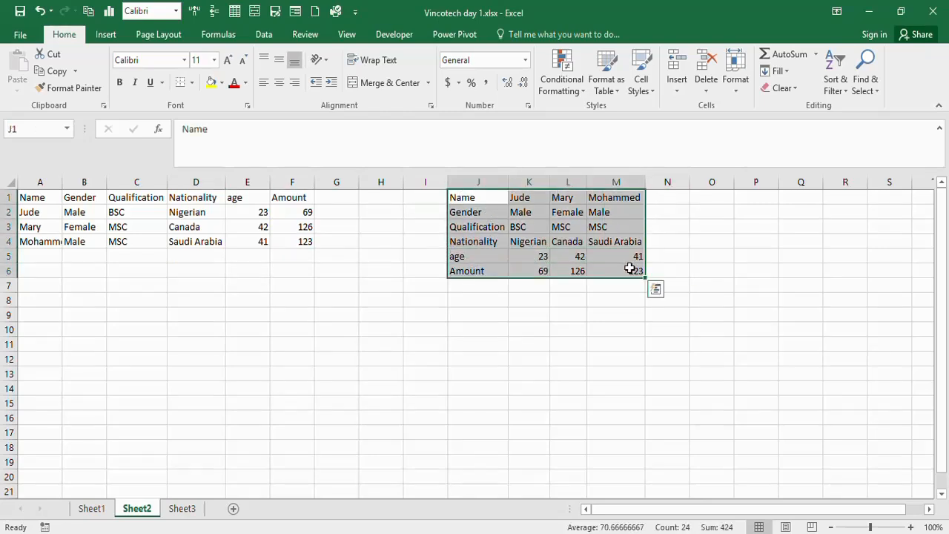
pyautogui.hotkey('ctrl', 'c')
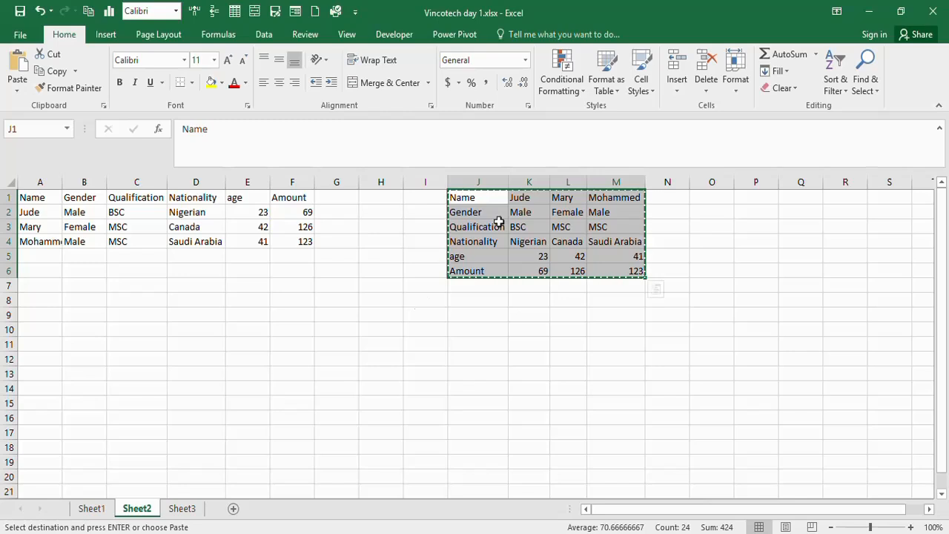
pyautogui.click(37, 283)
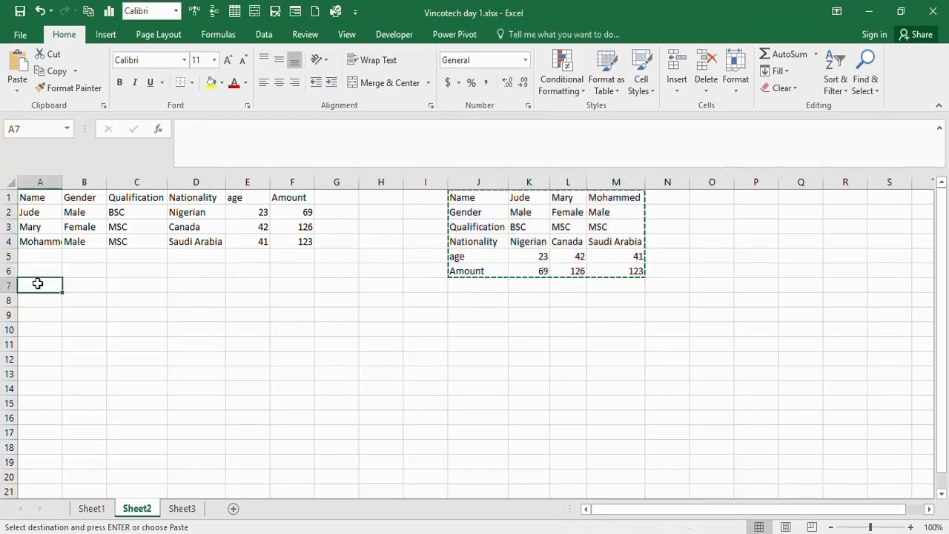
pyautogui.rightClick(38, 283)
pyautogui.moveTo(197, 303)
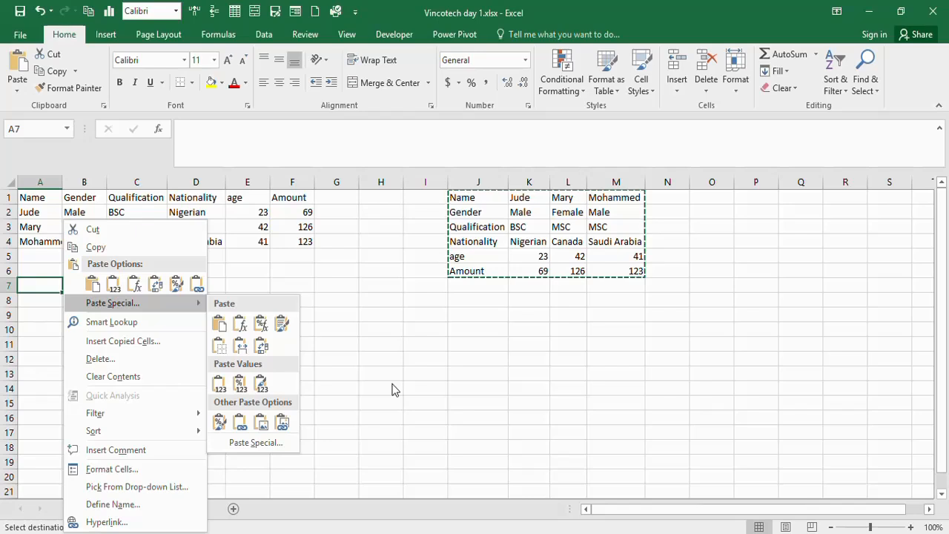
pyautogui.press('Escape')
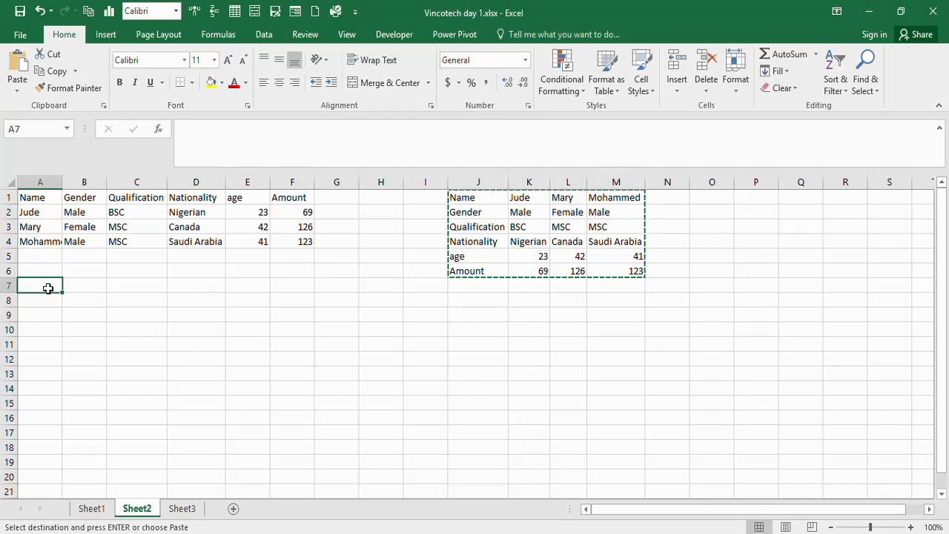
pyautogui.hotkey('ctrl', 'alt', 'v')
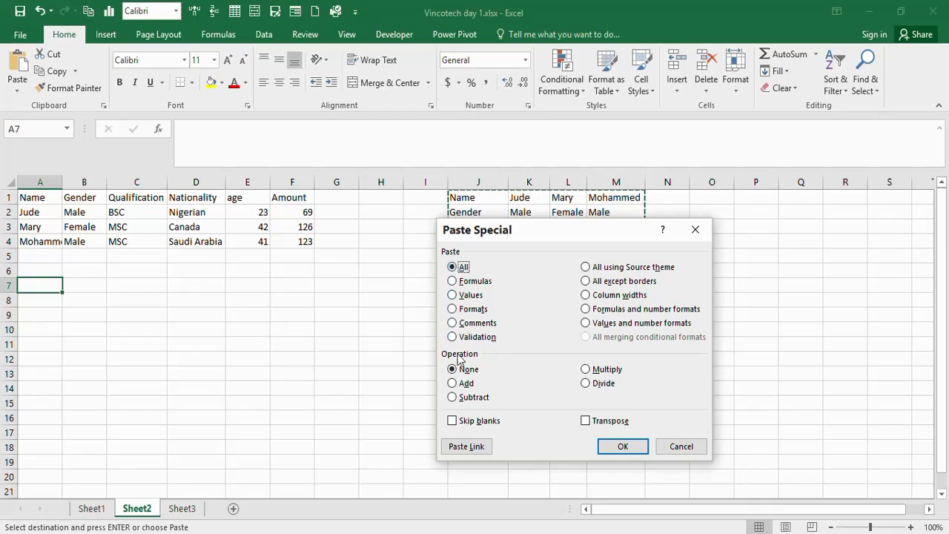
pyautogui.click(452, 282)
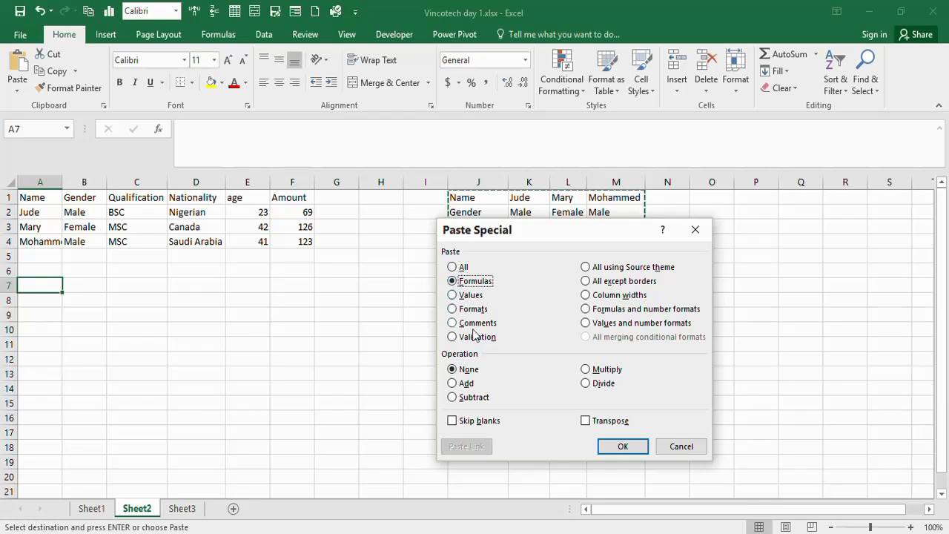
pyautogui.click(452, 295)
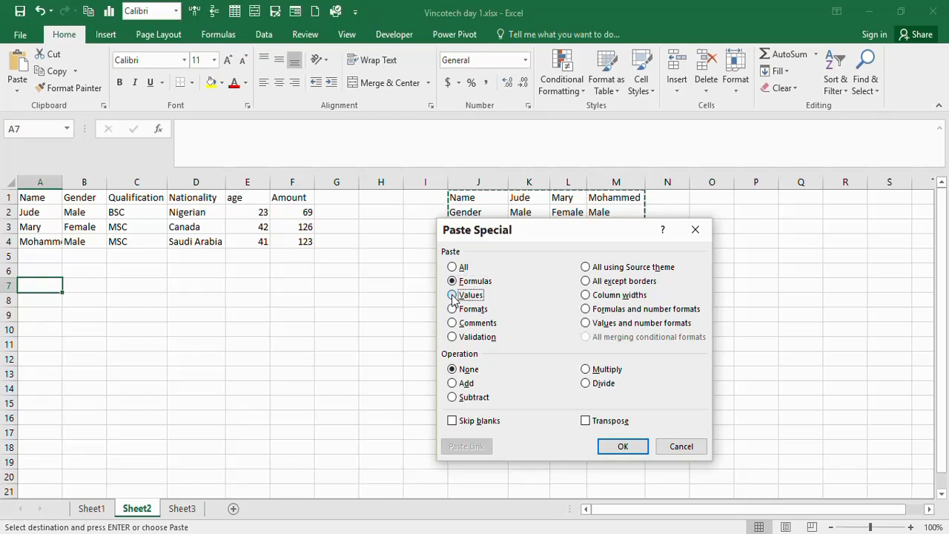
pyautogui.click(586, 422)
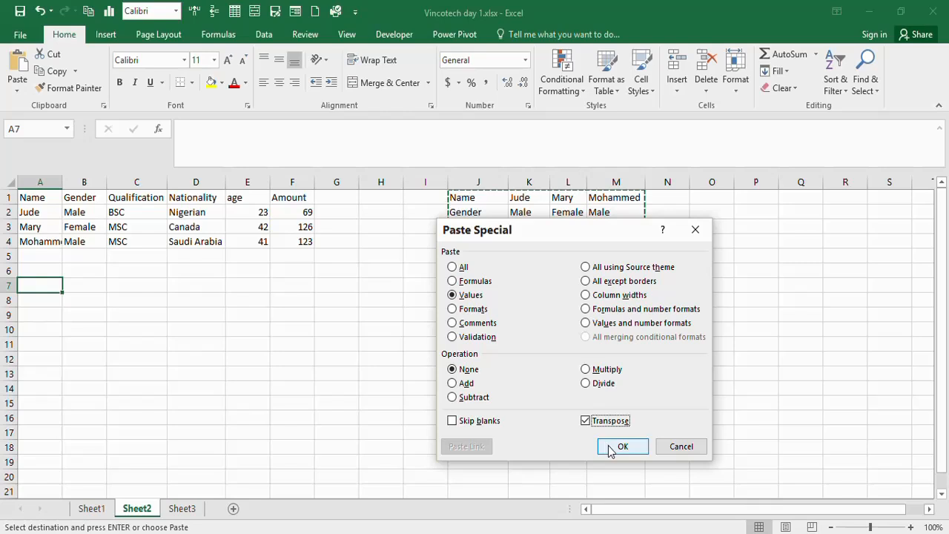
pyautogui.click(610, 448)
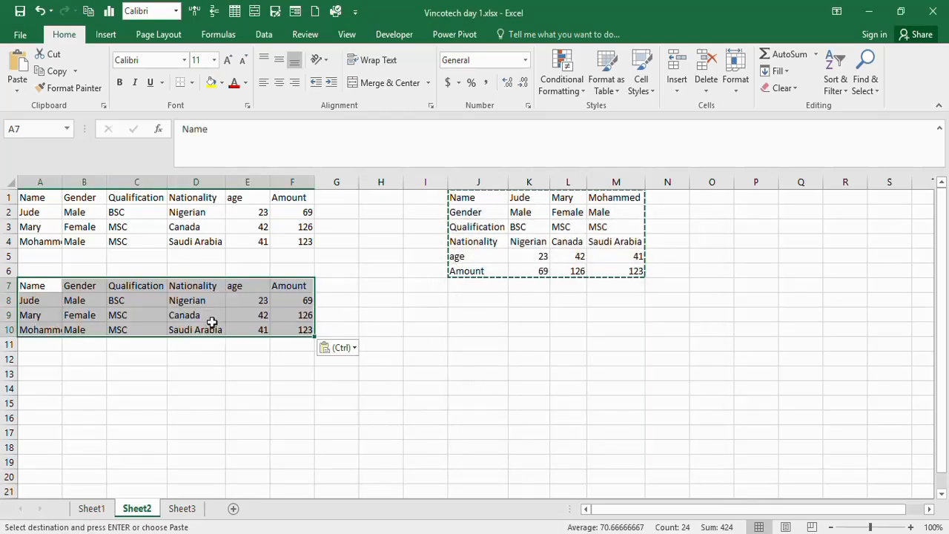
pyautogui.click(137, 371)
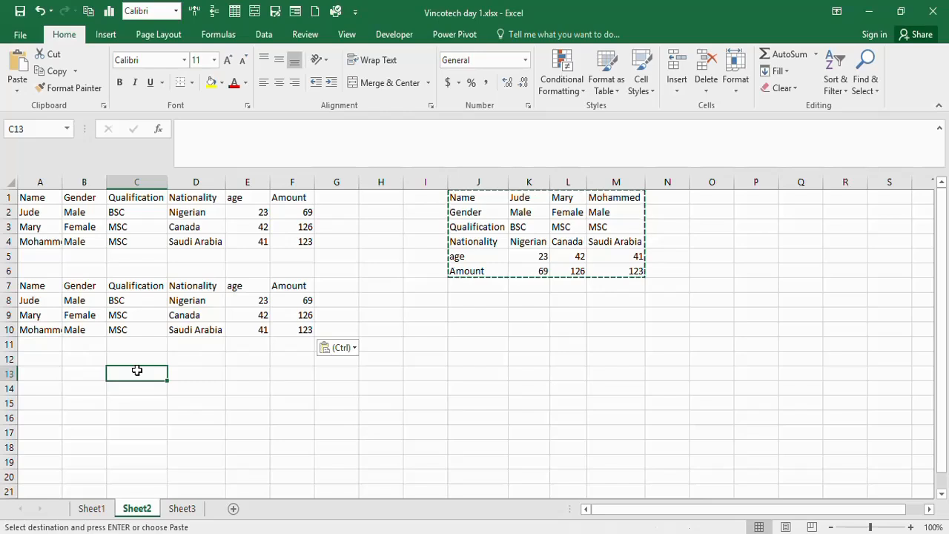
pyautogui.moveTo(32, 288); pyautogui.dragTo(306, 285)
pyautogui.click(305, 285)
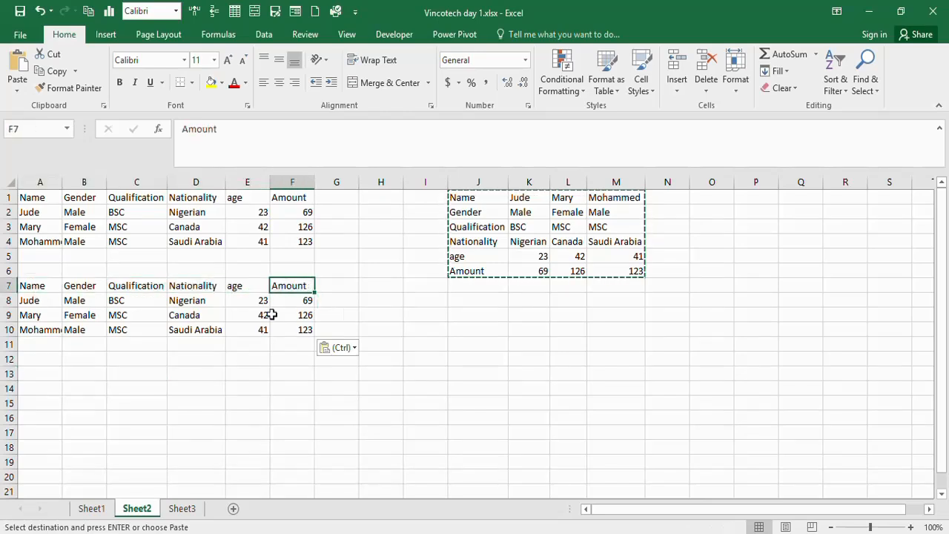
pyautogui.click(235, 385)
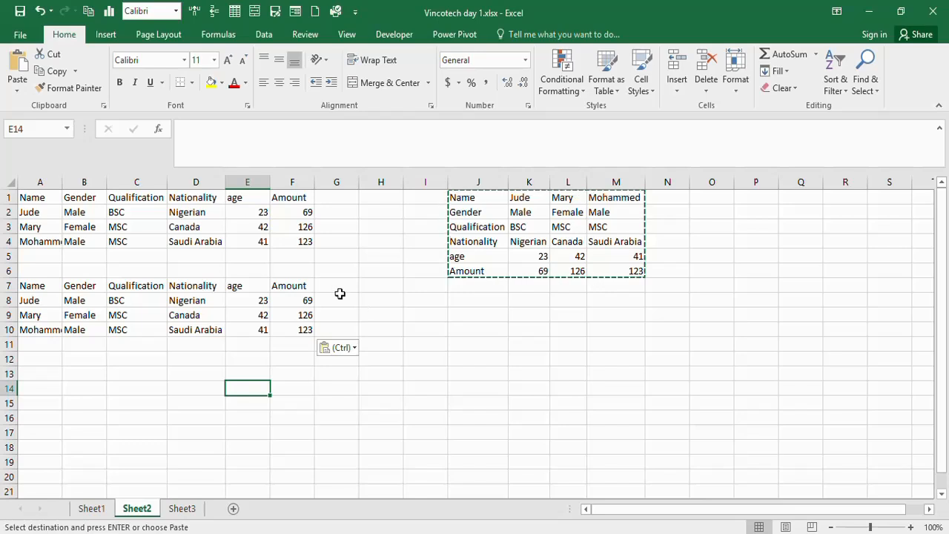
pyautogui.moveTo(459, 197); pyautogui.dragTo(597, 265)
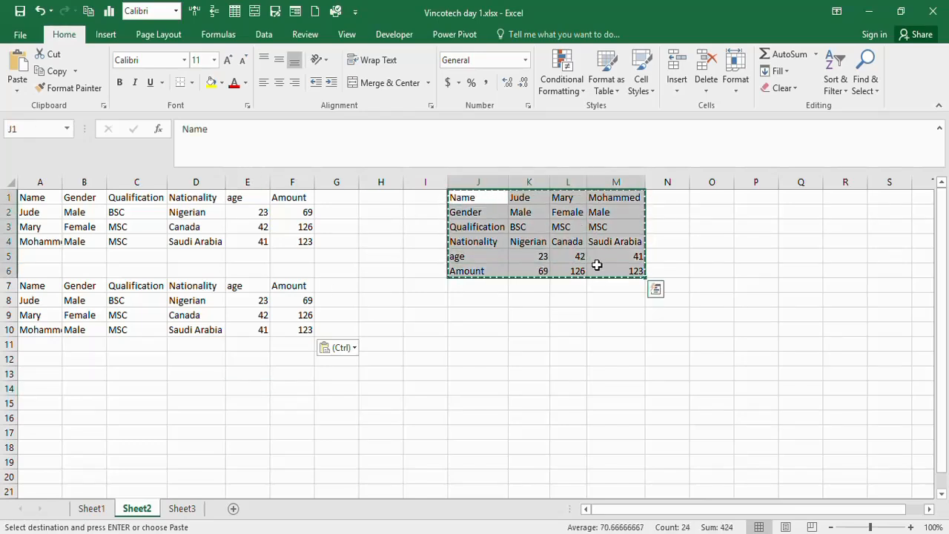
pyautogui.hotkey('ctrl', 'c')
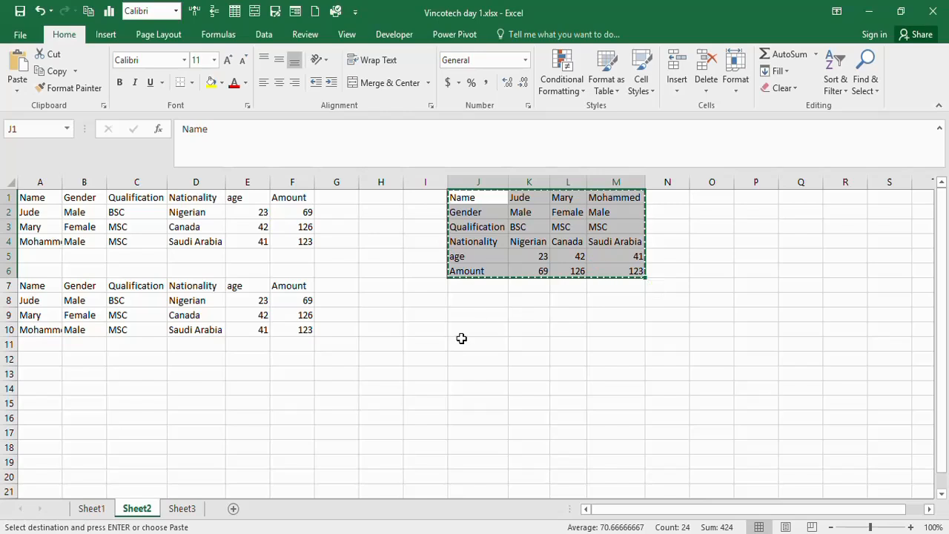
pyautogui.click(37, 375)
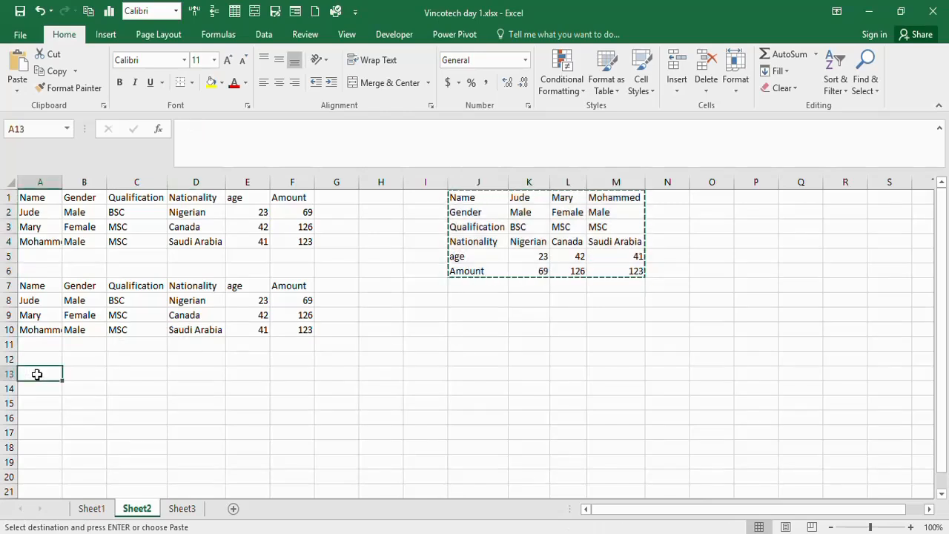
pyautogui.press('alt')
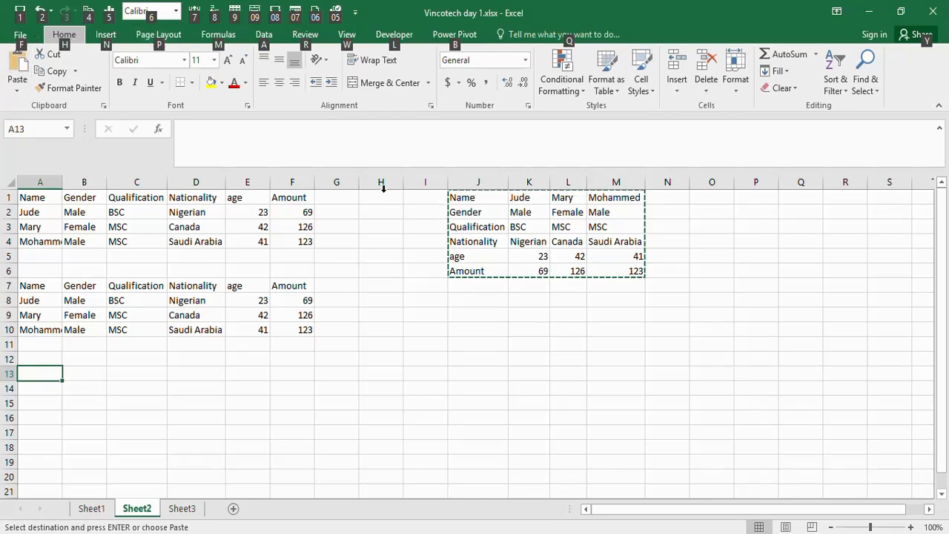
pyautogui.press('e')
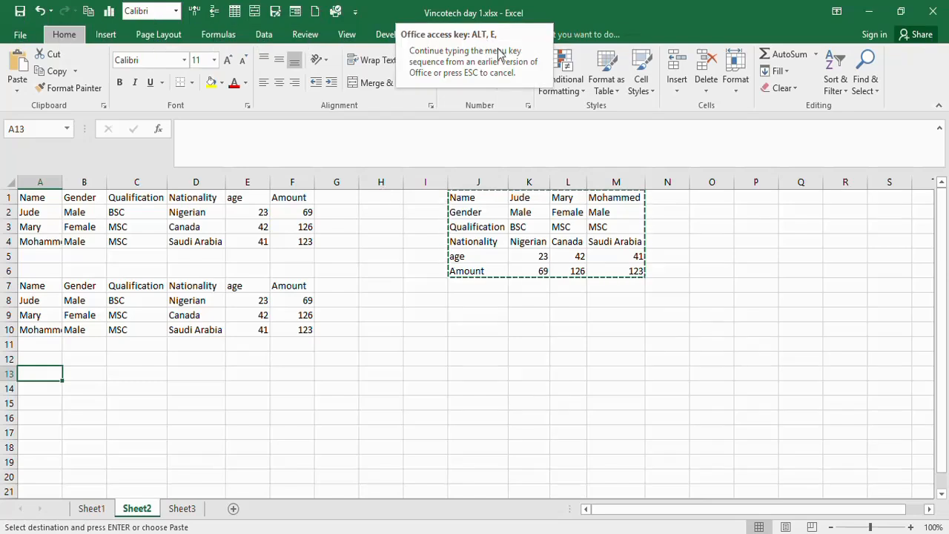
pyautogui.press('s')
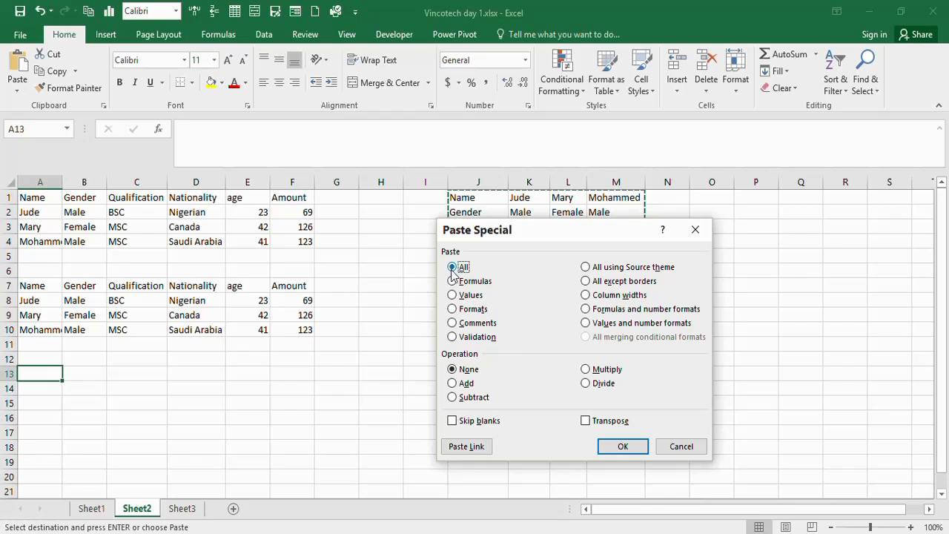
pyautogui.click(681, 447)
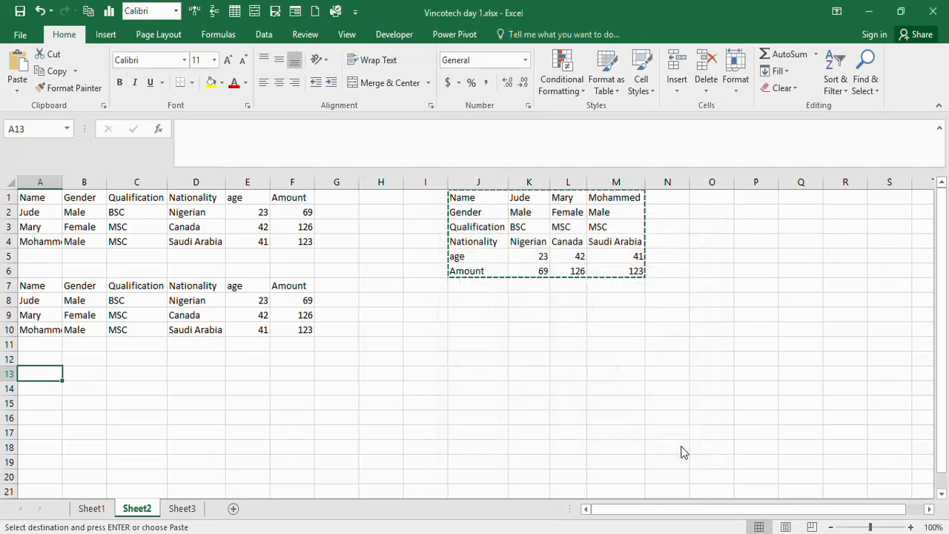
# Step: Cancel the copy selection around the table J1:M6 and select the empty cell H15
pyautogui.click(551, 368)
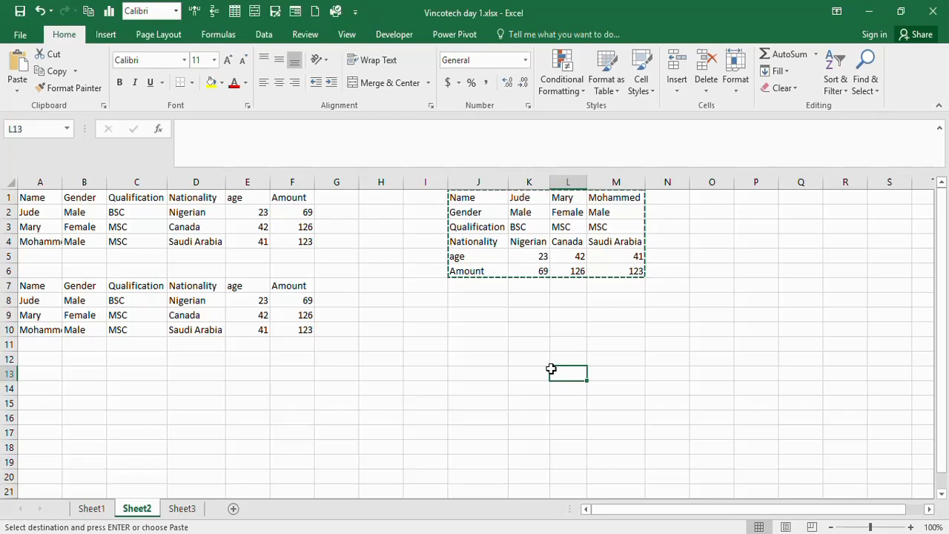
pyautogui.press('Escape')
pyautogui.click(374, 407)
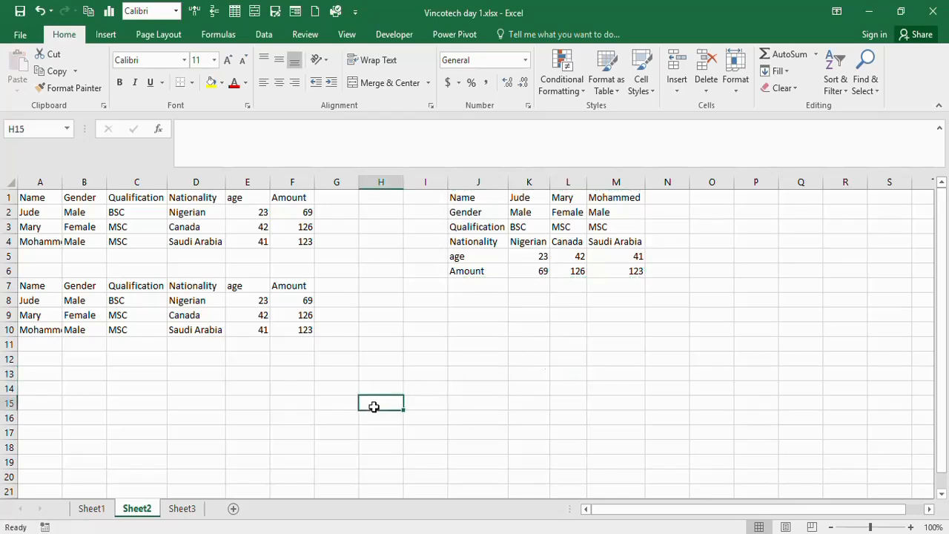